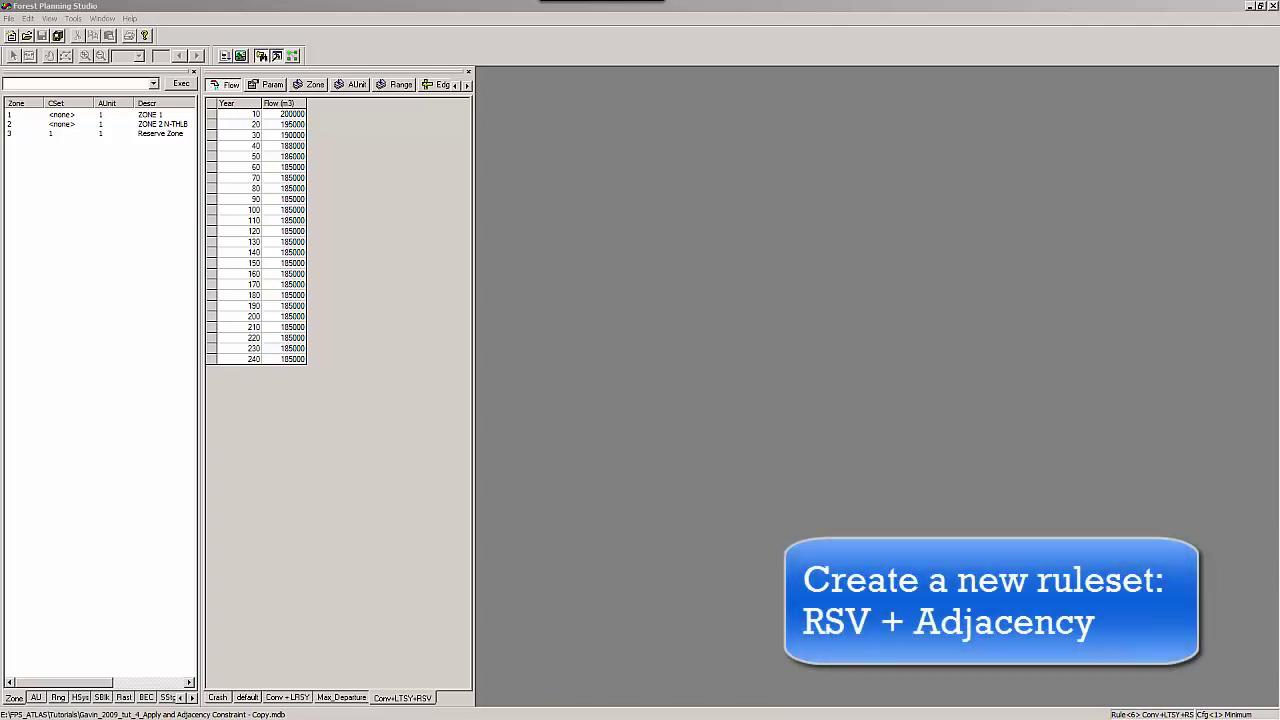
Create a ruleset with description and abbreviation 'RSV + Adjacency' and switch to its tab
click(349, 407)
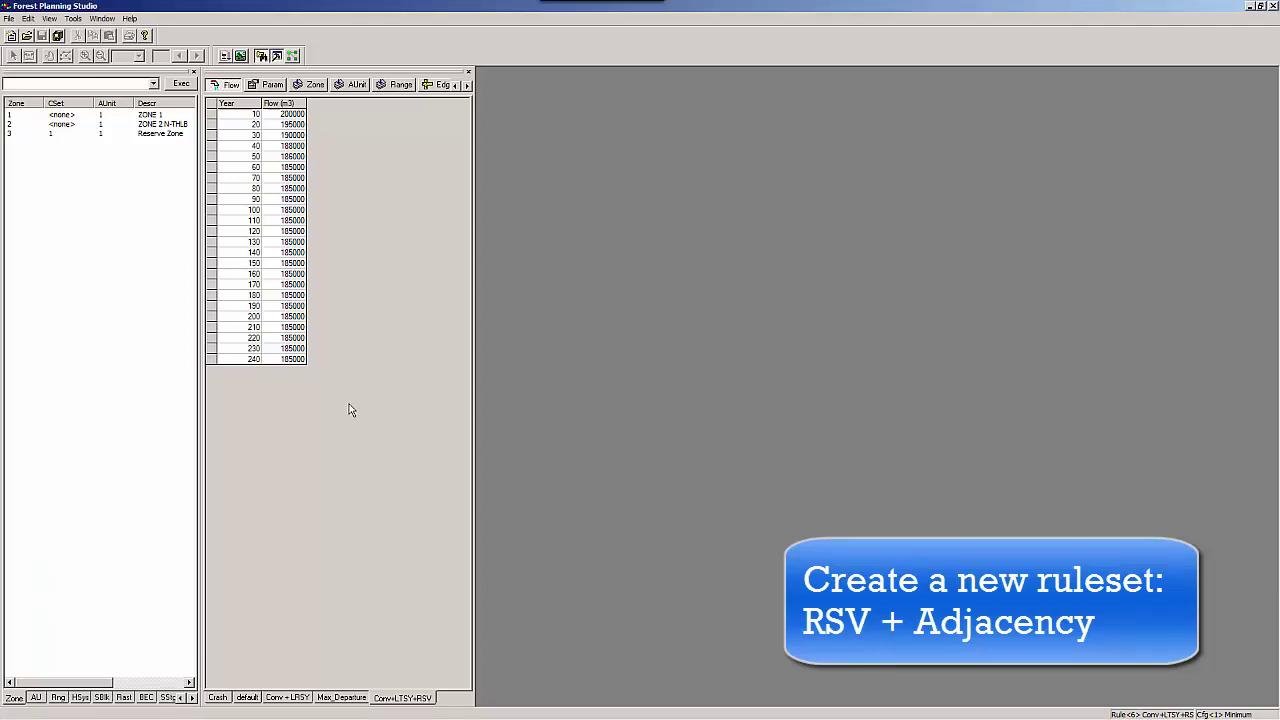
right_click(355, 368)
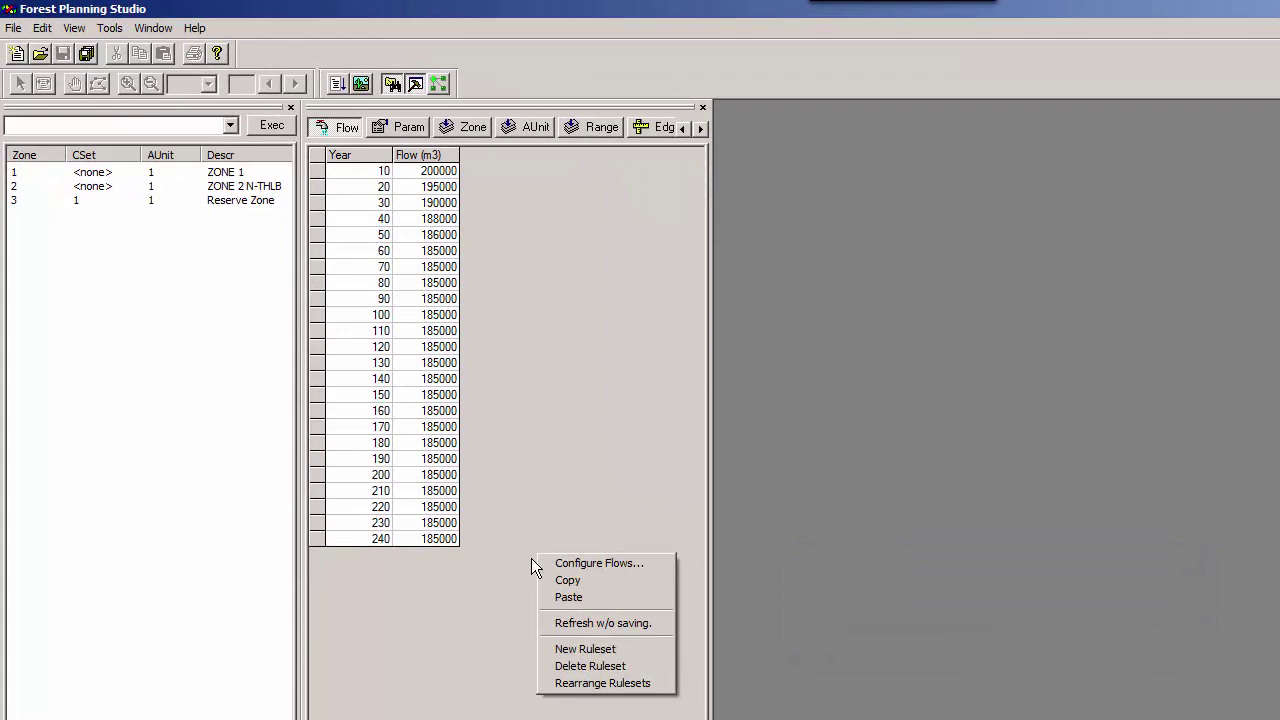
click(623, 650)
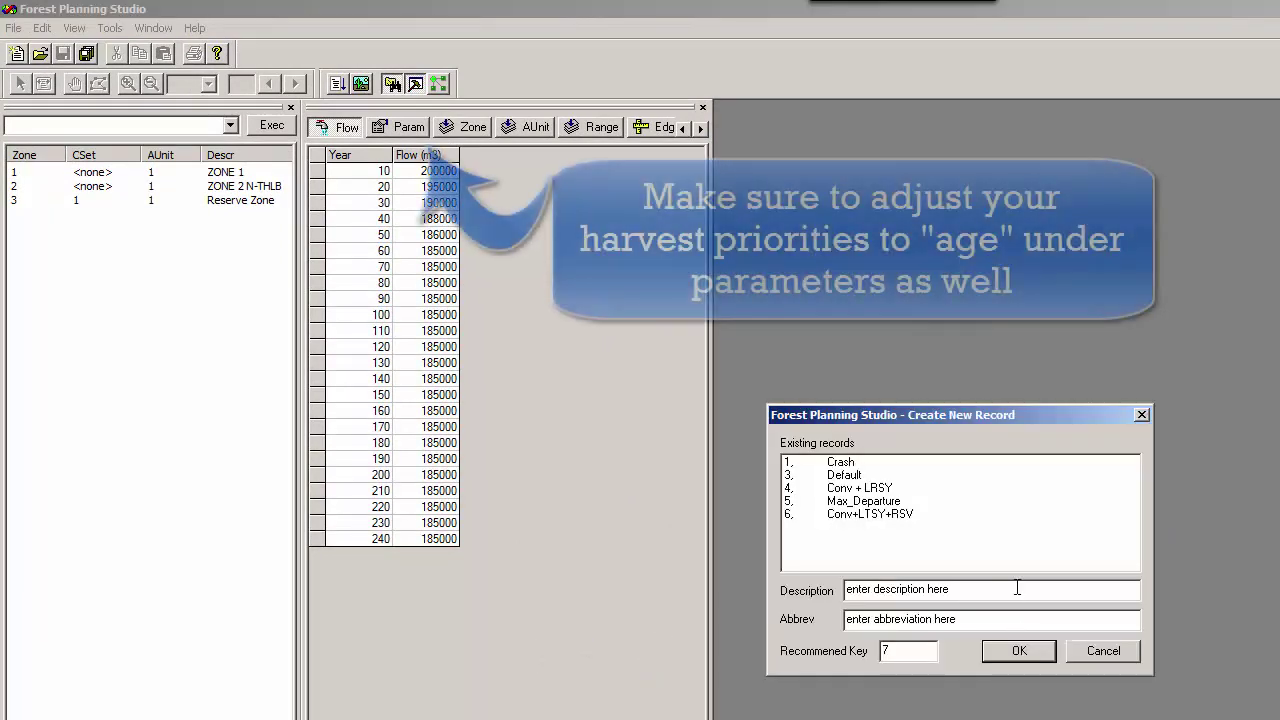
click(1017, 588)
key(ctrl+v)
key(Tab)
key(ctrl+v)
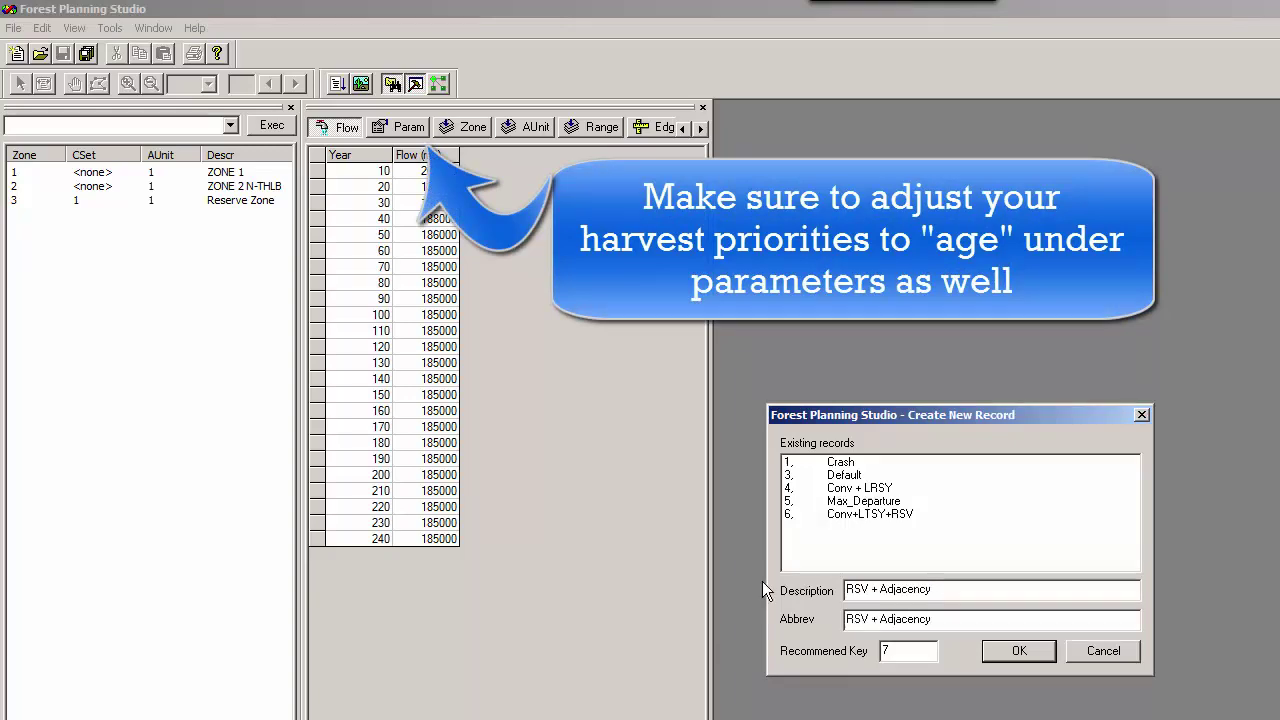
click(1019, 651)
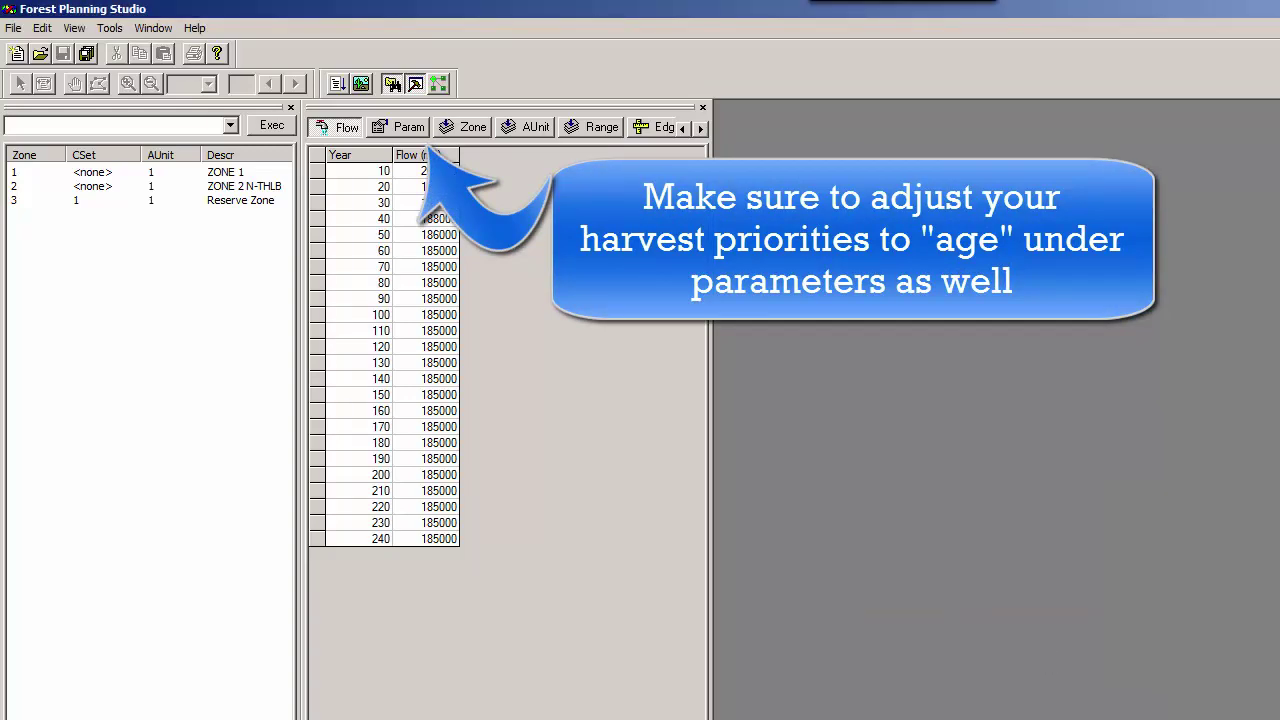
click(403, 702)
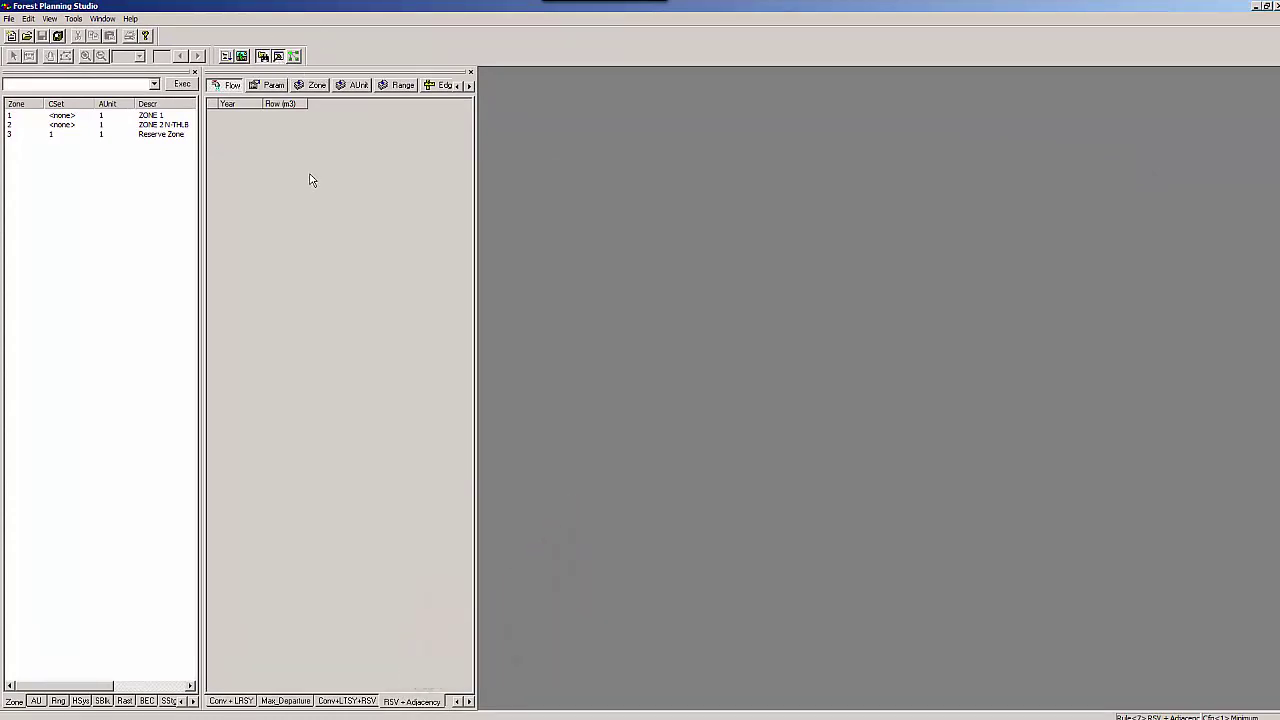
Configure the flow table for 24 ten-year periods, each targeting 100000 m3
right_click(343, 189)
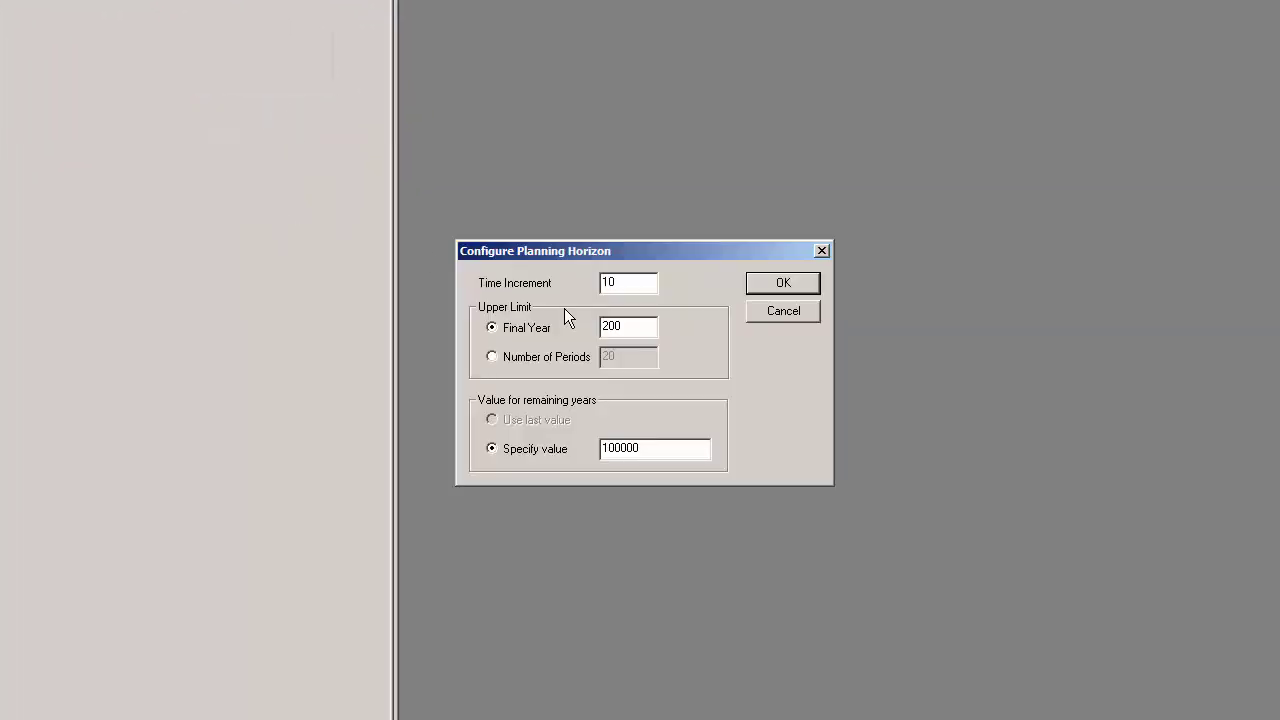
double_click(648, 283)
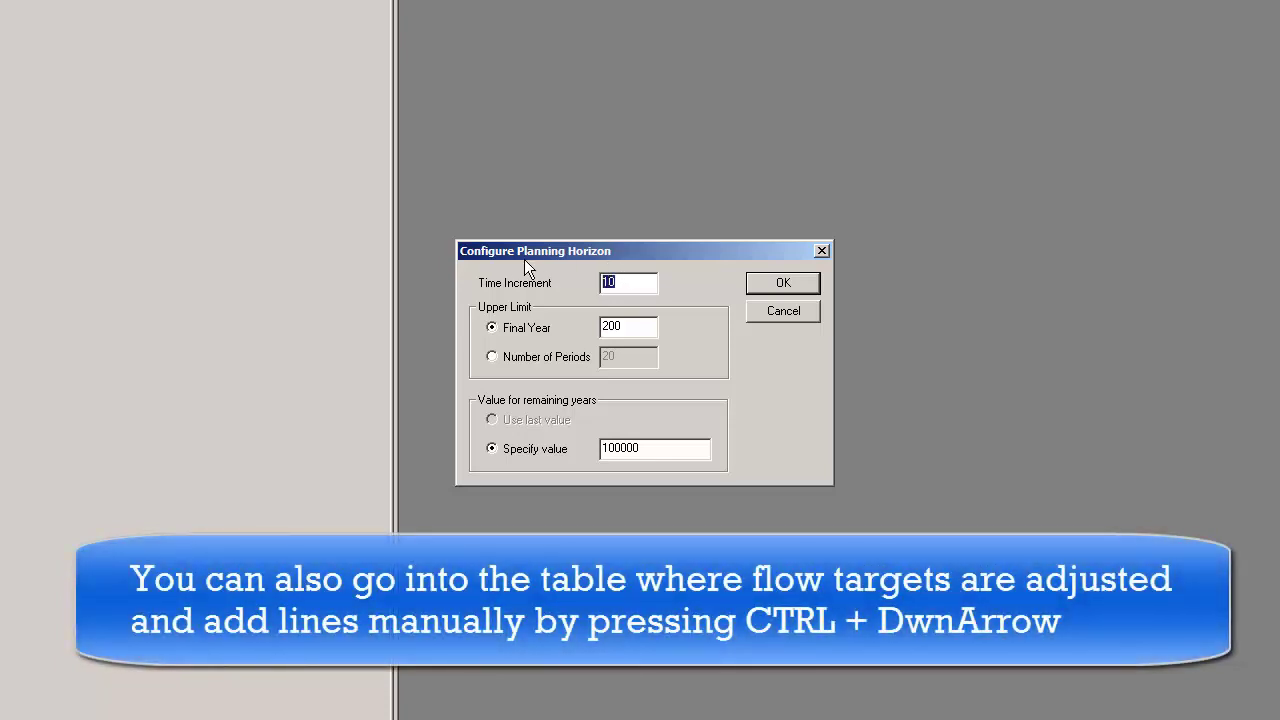
click(640, 282)
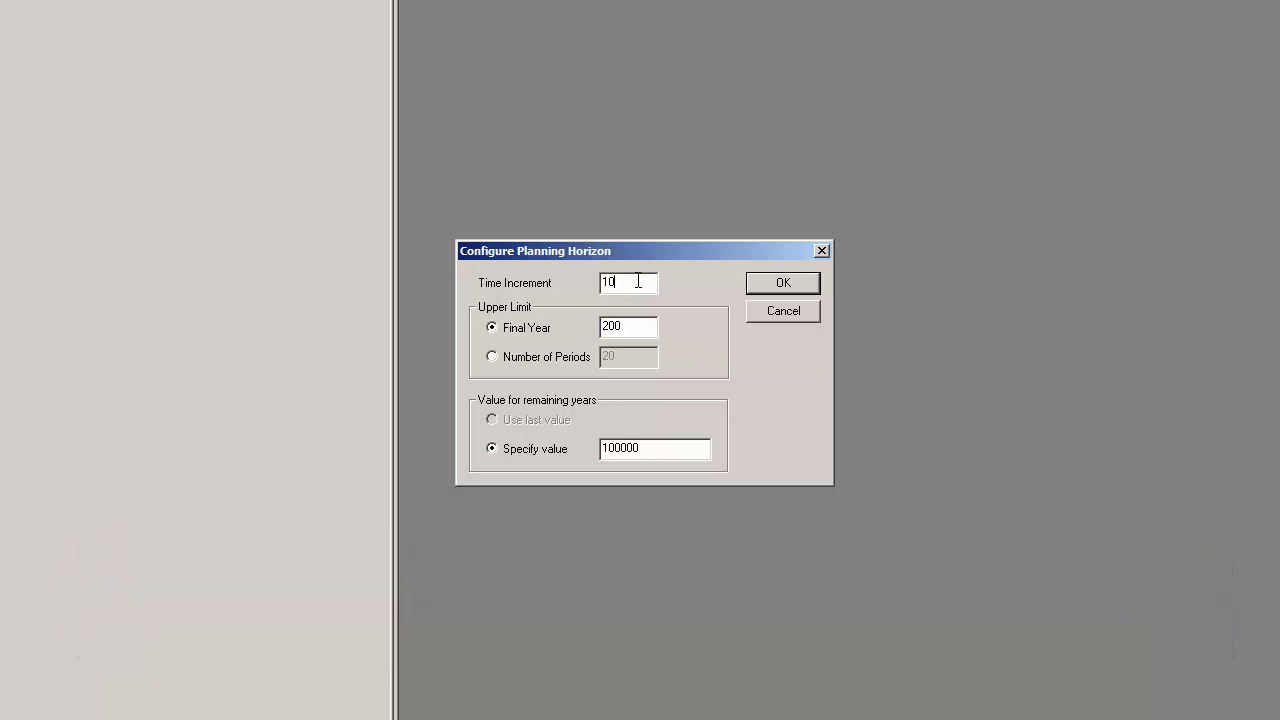
click(546, 358)
drag(646, 356, 498, 346)
text(2)
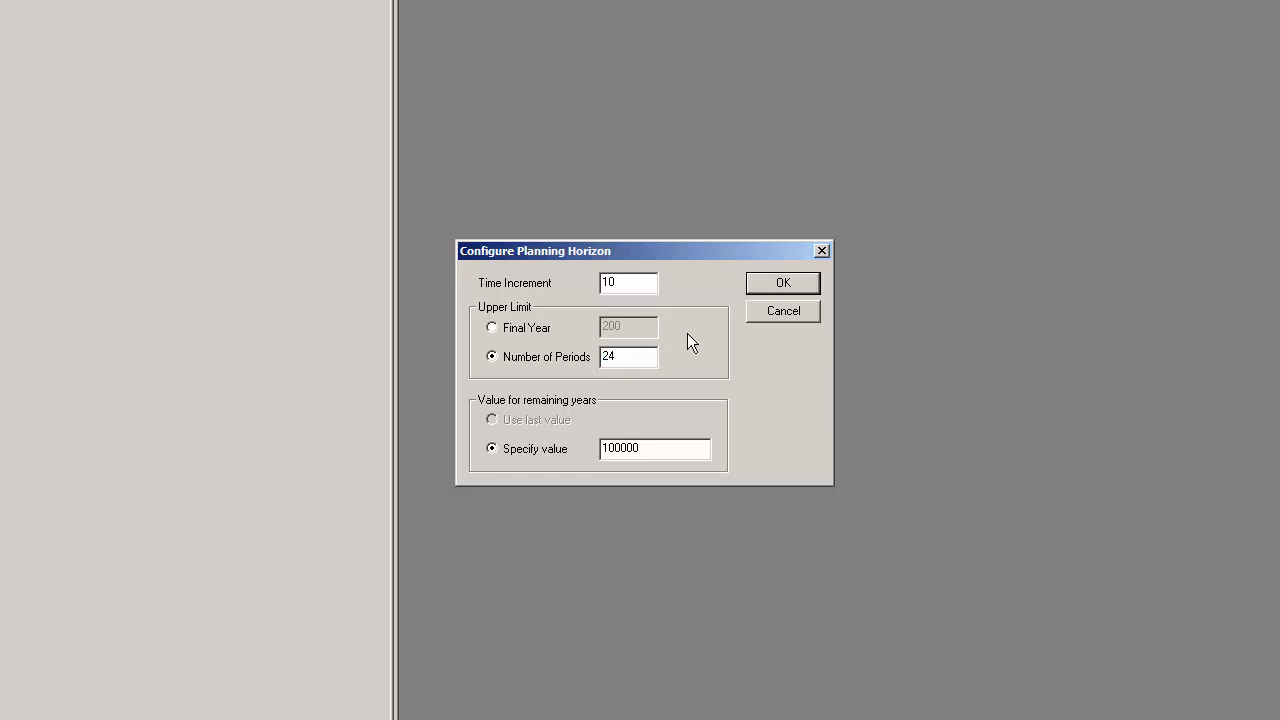
click(808, 285)
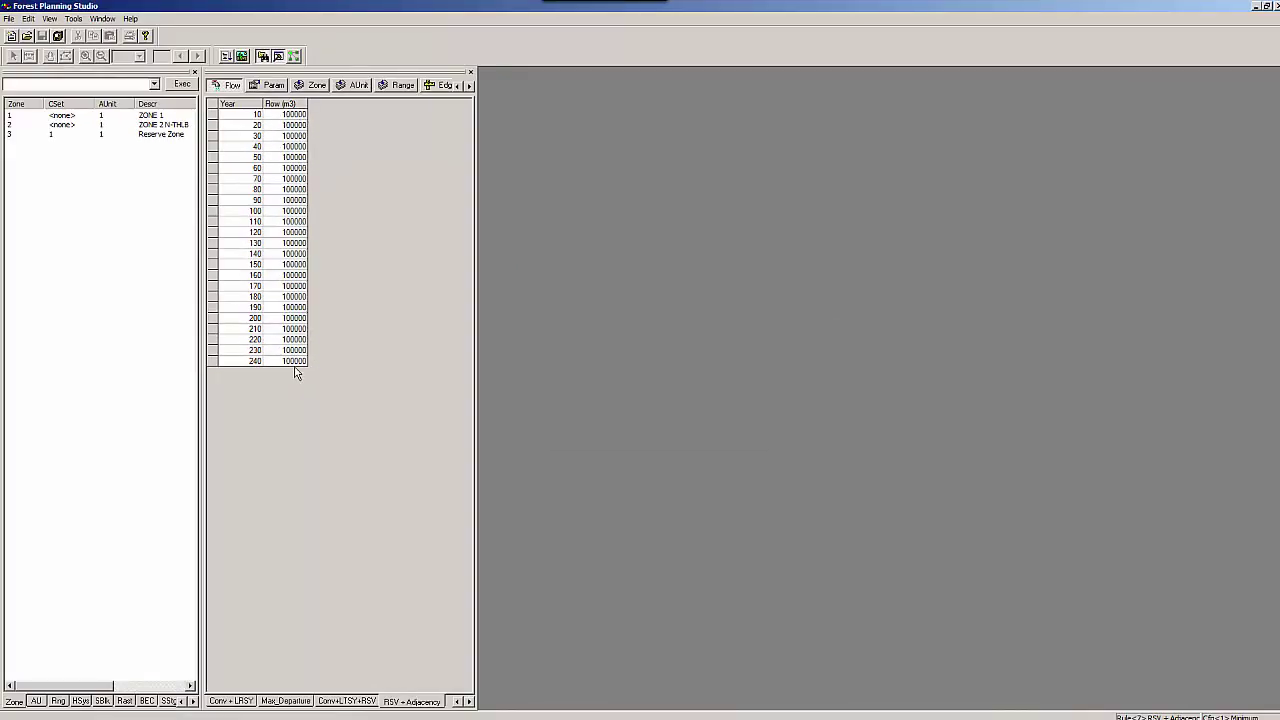
Enter a 200000 m3 flow target for year 10
click(291, 118)
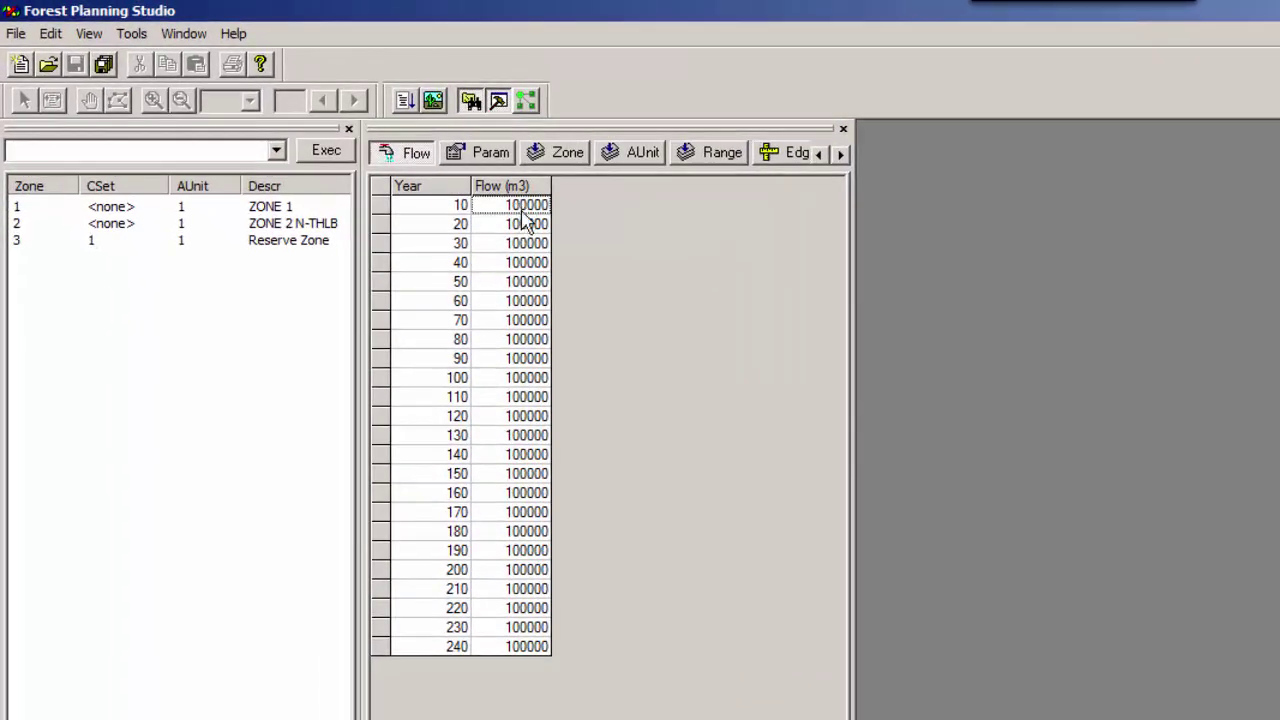
text(200)
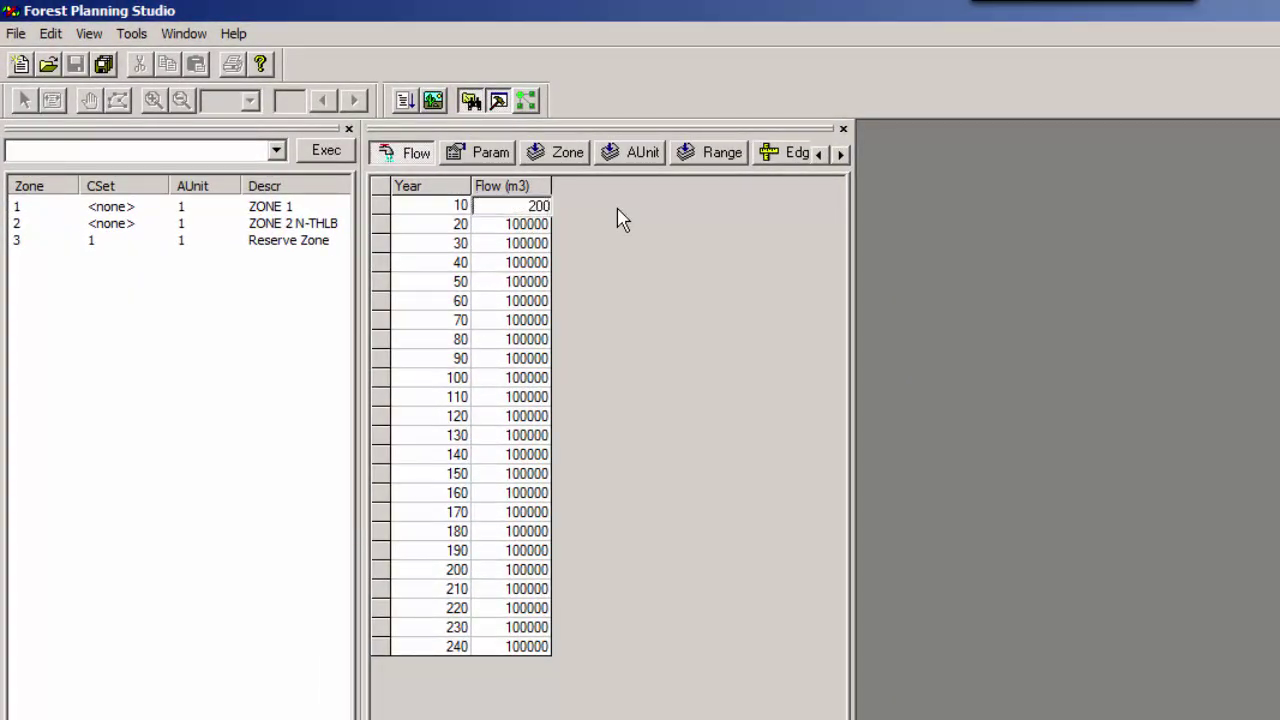
text(000)
key(Return)
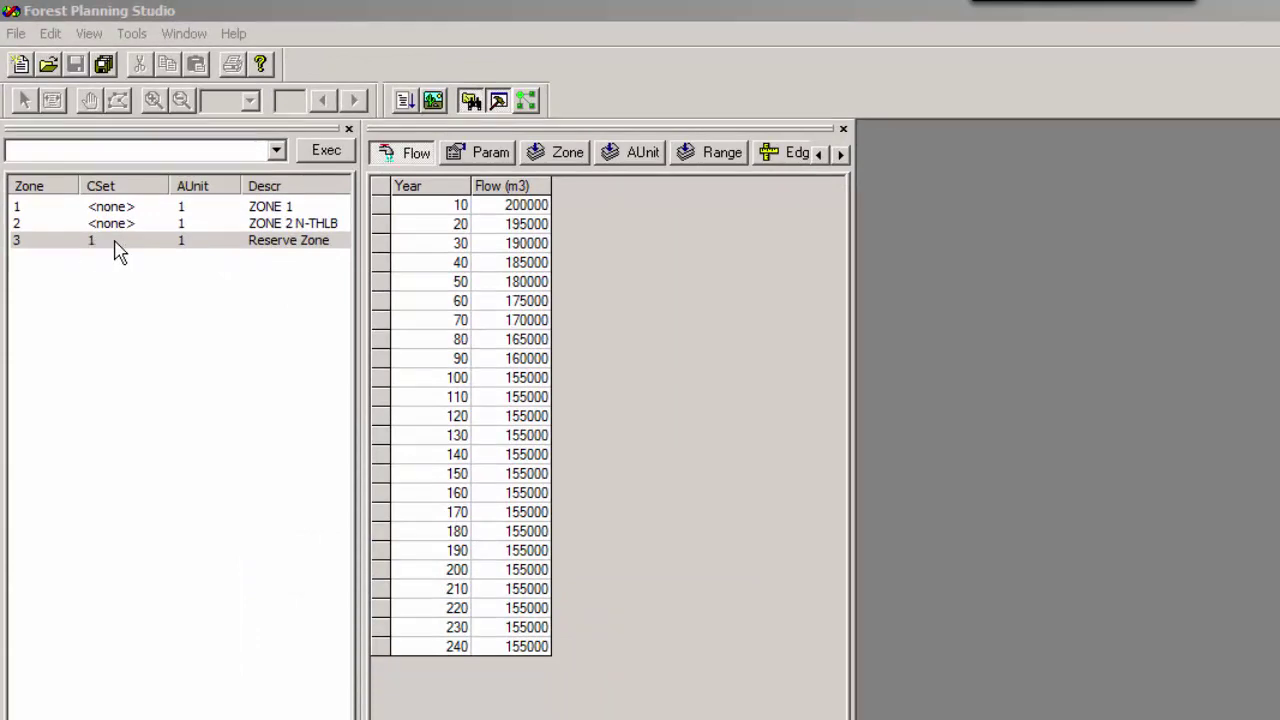
Add constraint set 1 - No Harvest with duration 999 to the Reserve Zone and save
double_click(115, 243)
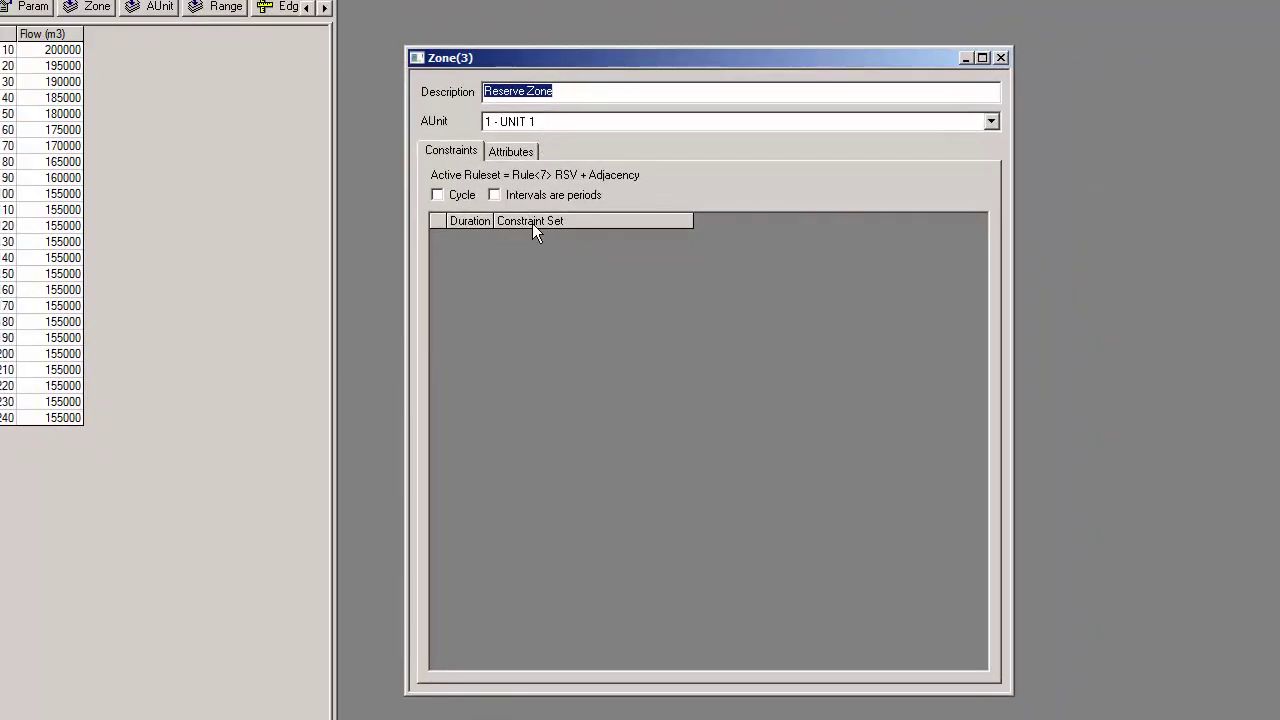
click(532, 223)
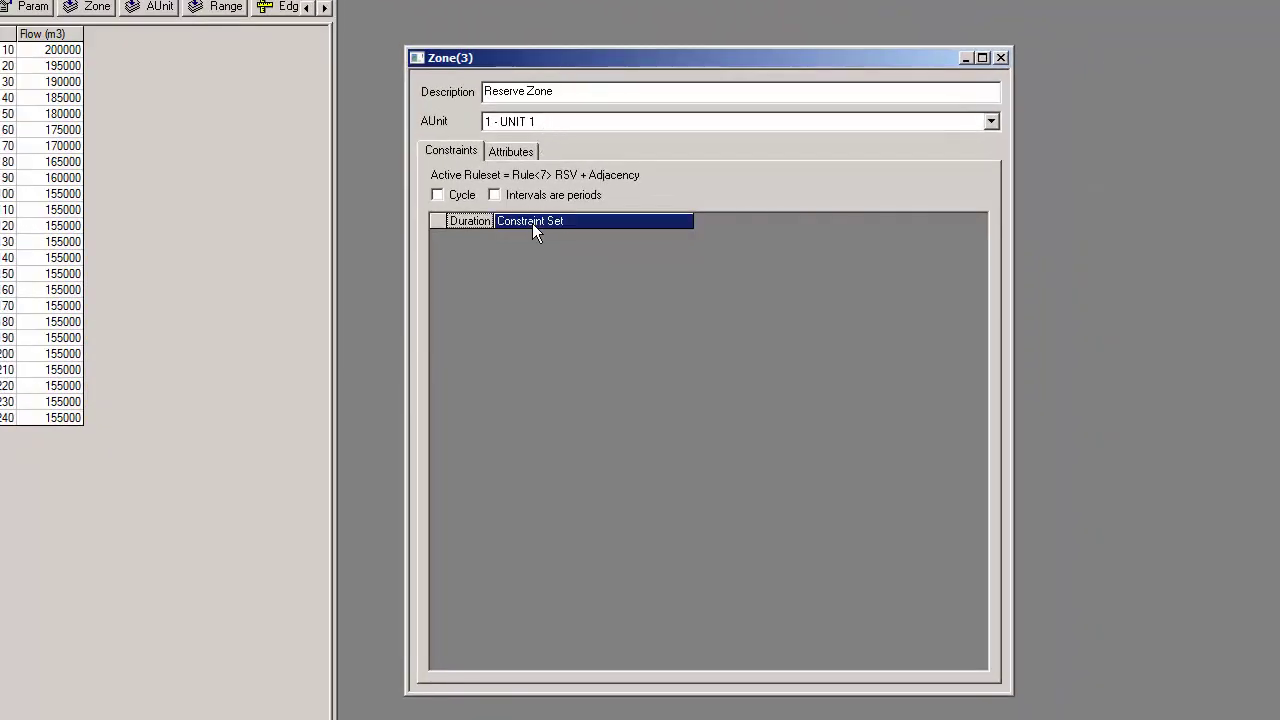
key(Insert)
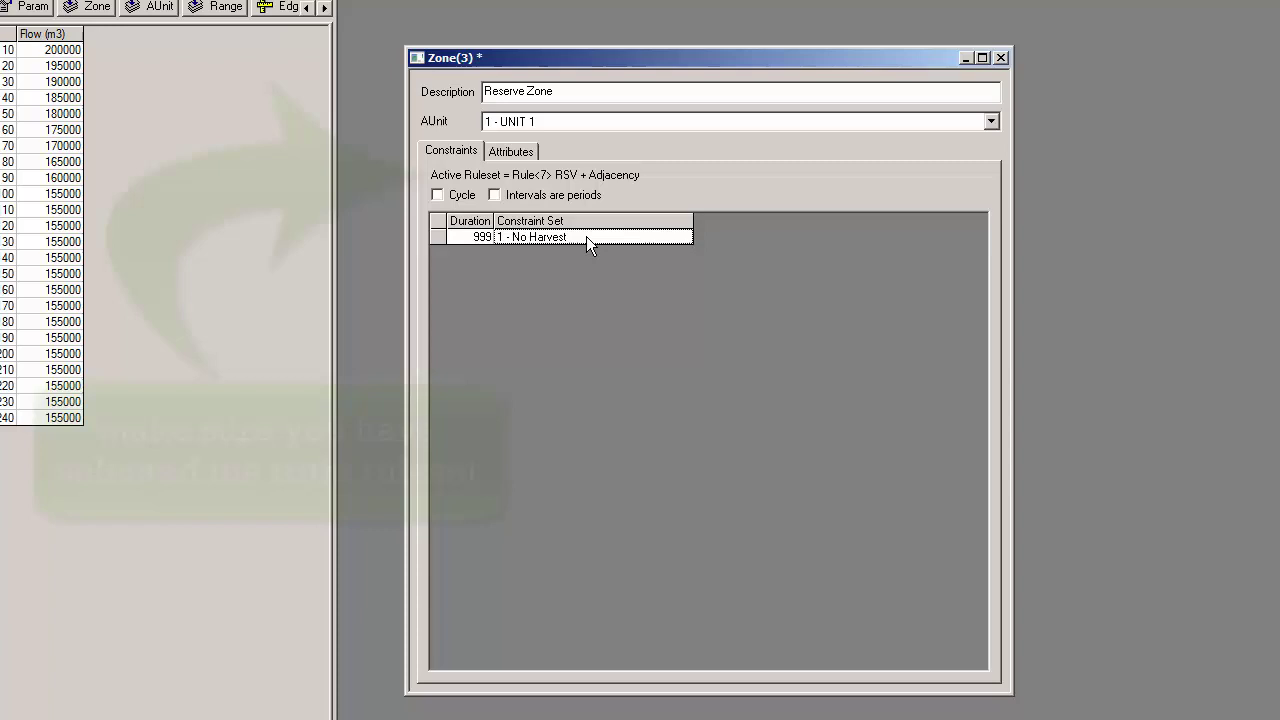
click(586, 236)
click(1000, 60)
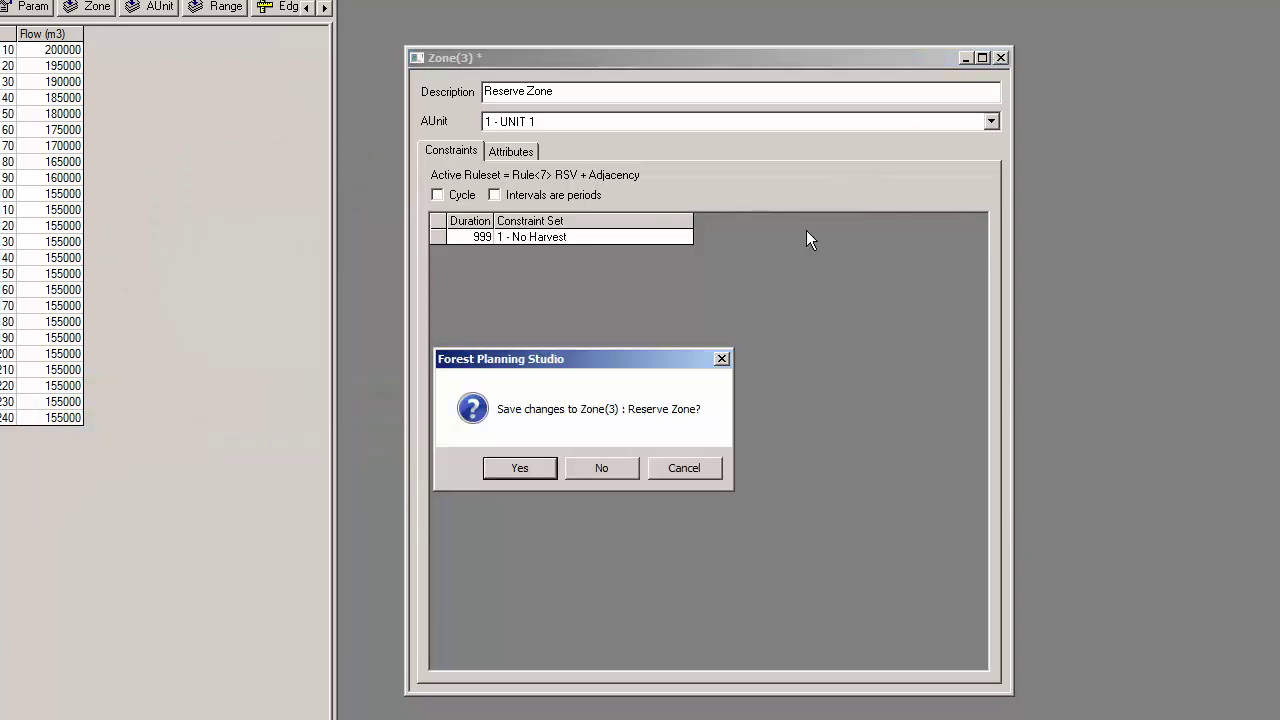
click(546, 471)
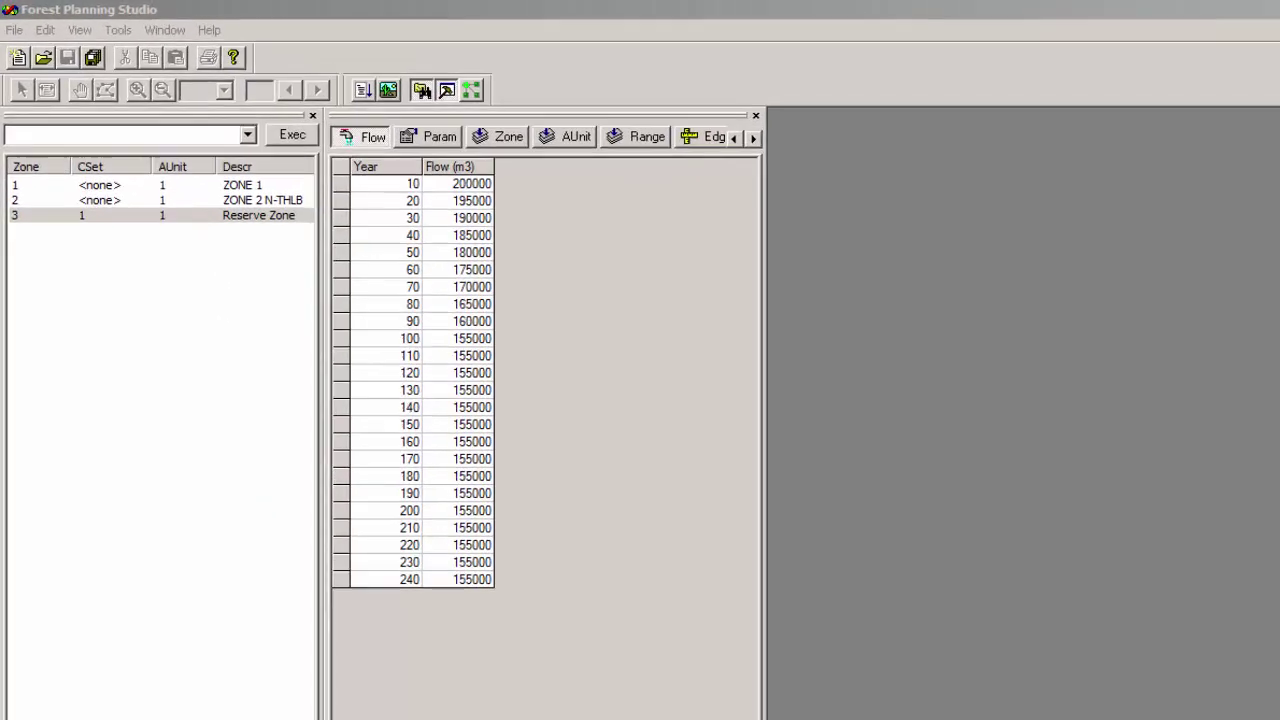
Create a new constraint set from the File menu
click(17, 33)
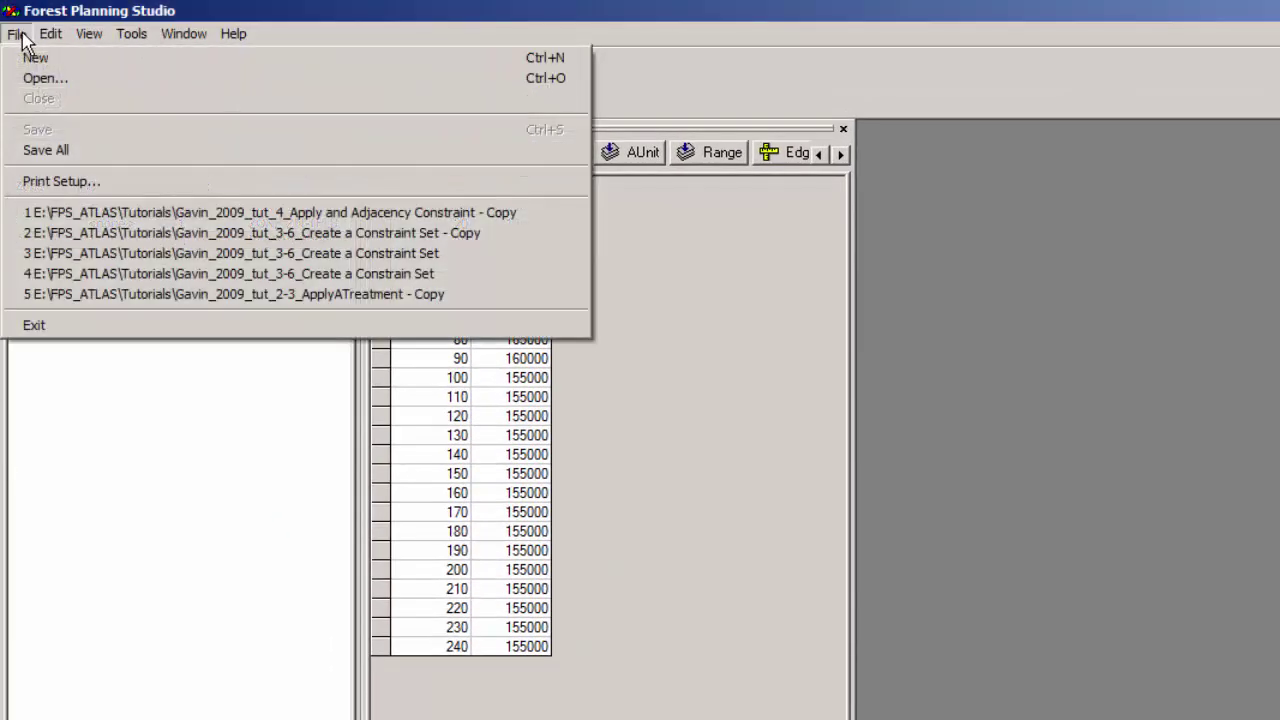
click(29, 57)
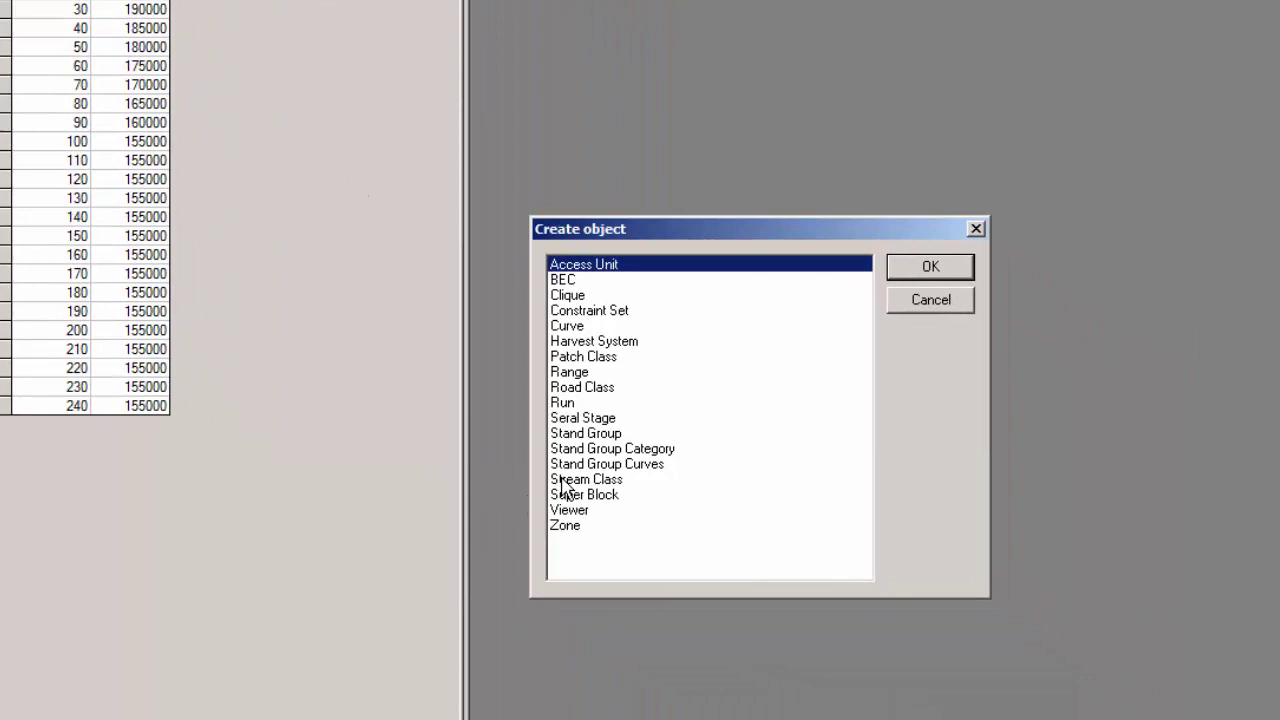
click(905, 453)
click(925, 268)
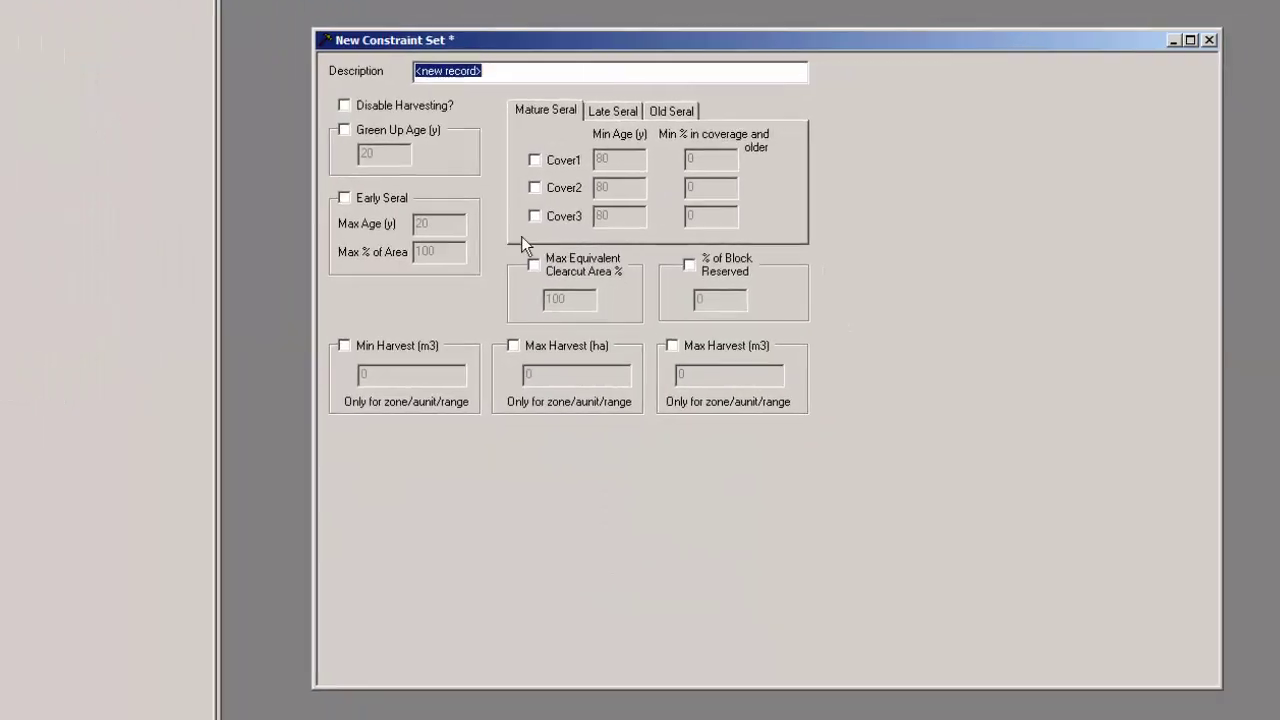
Enable a 20-year green-up age and save the set as 'Adjacency Constraint'
click(319, 132)
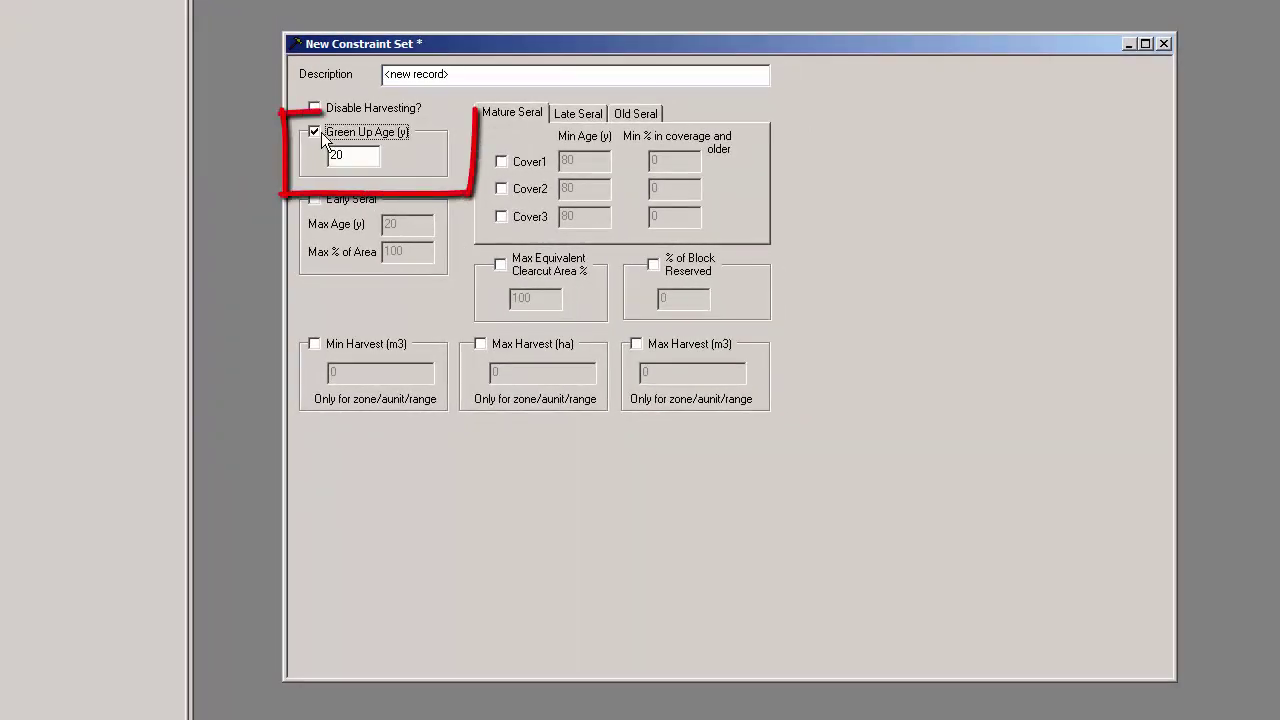
double_click(355, 154)
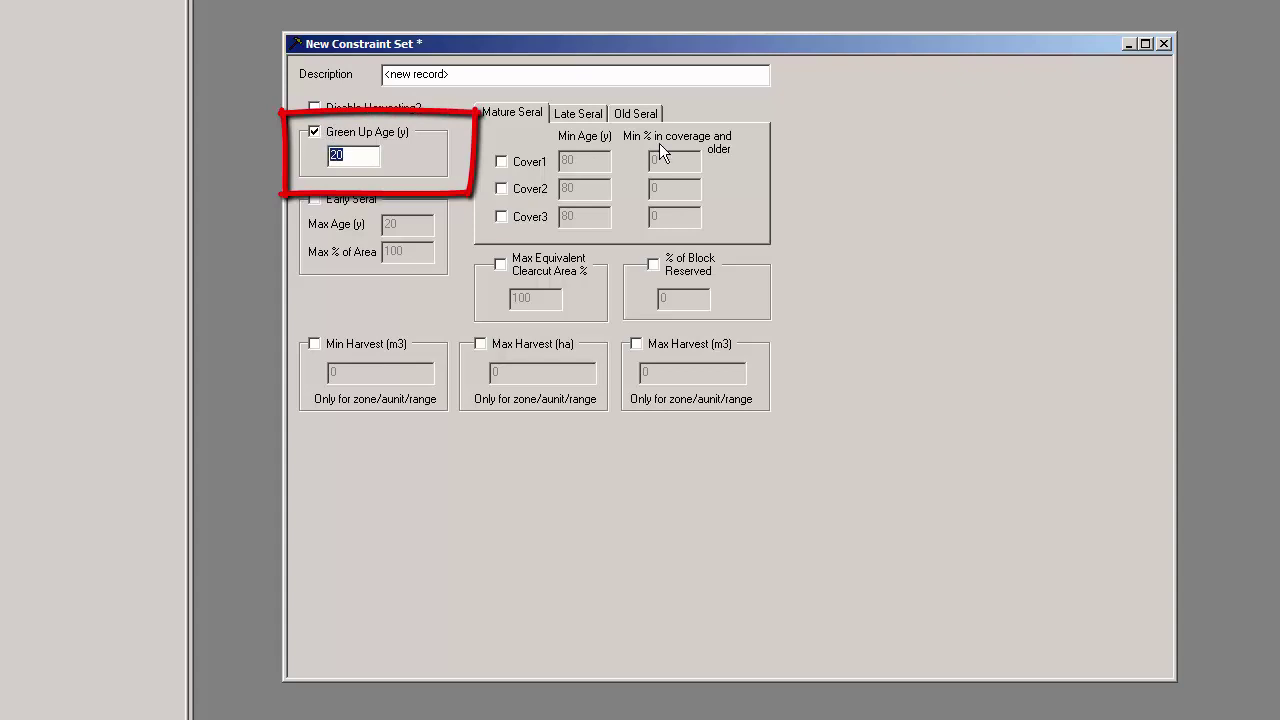
text(20)
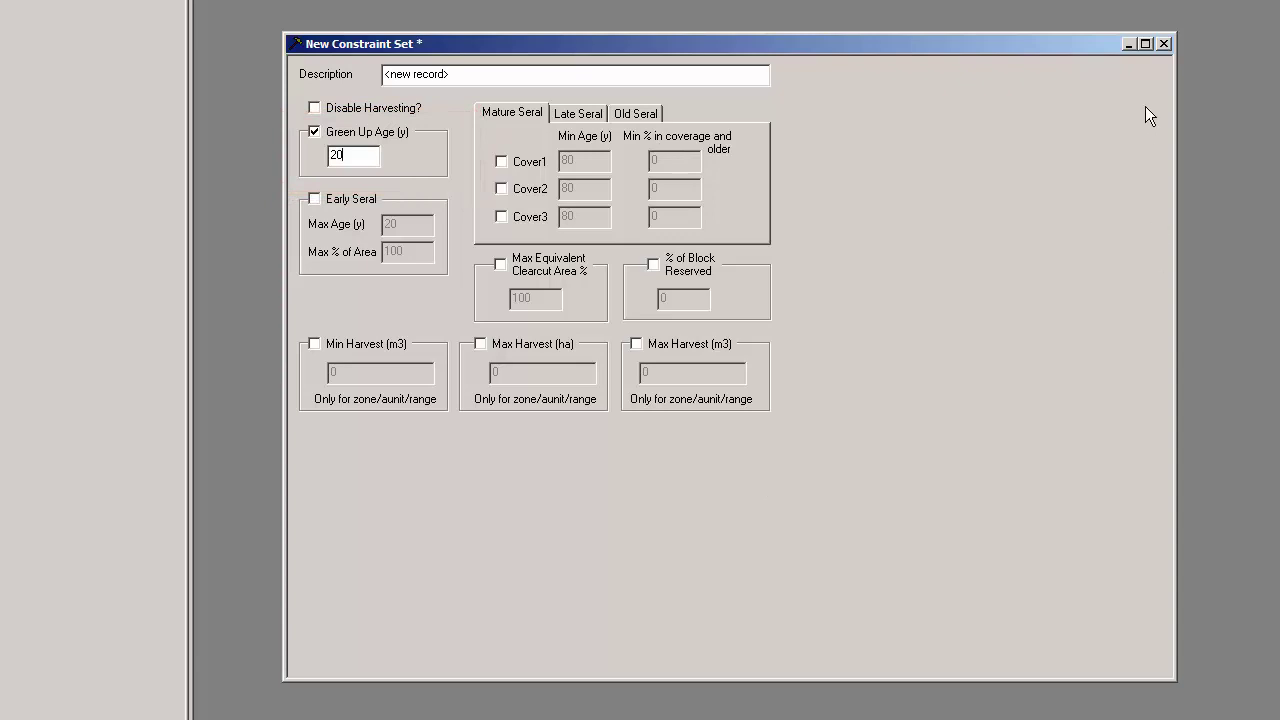
click(1164, 44)
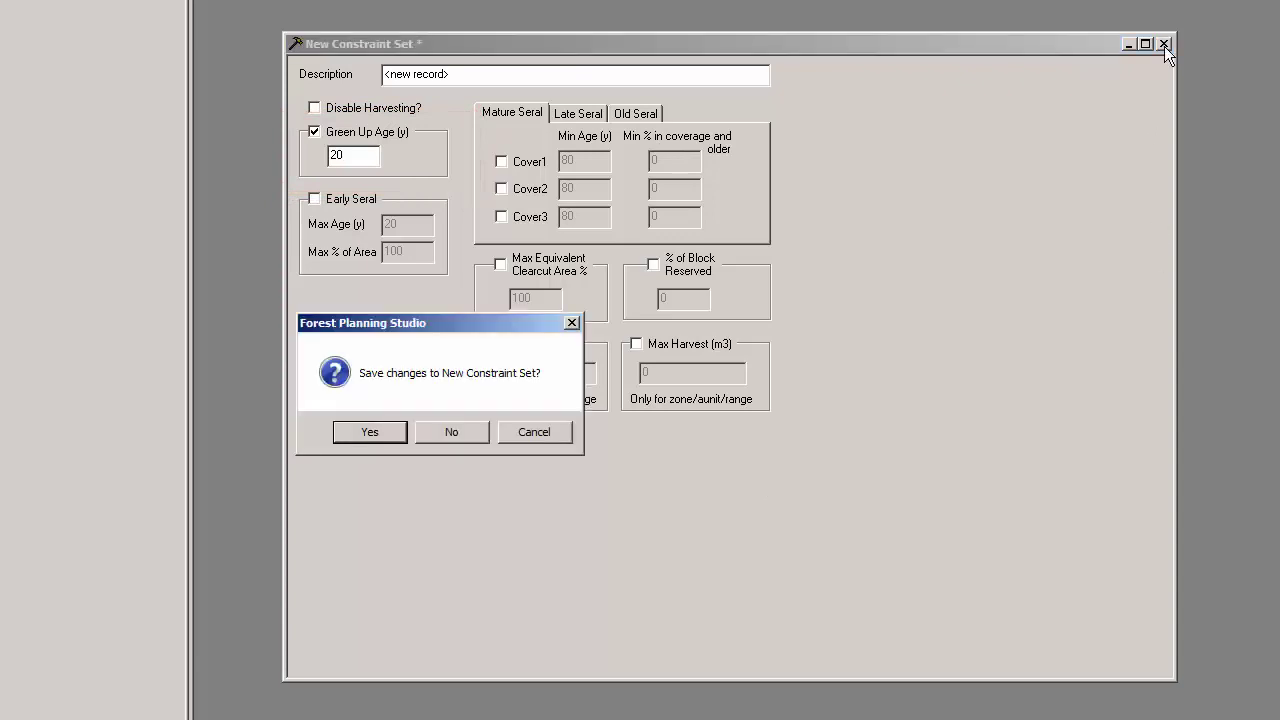
click(388, 437)
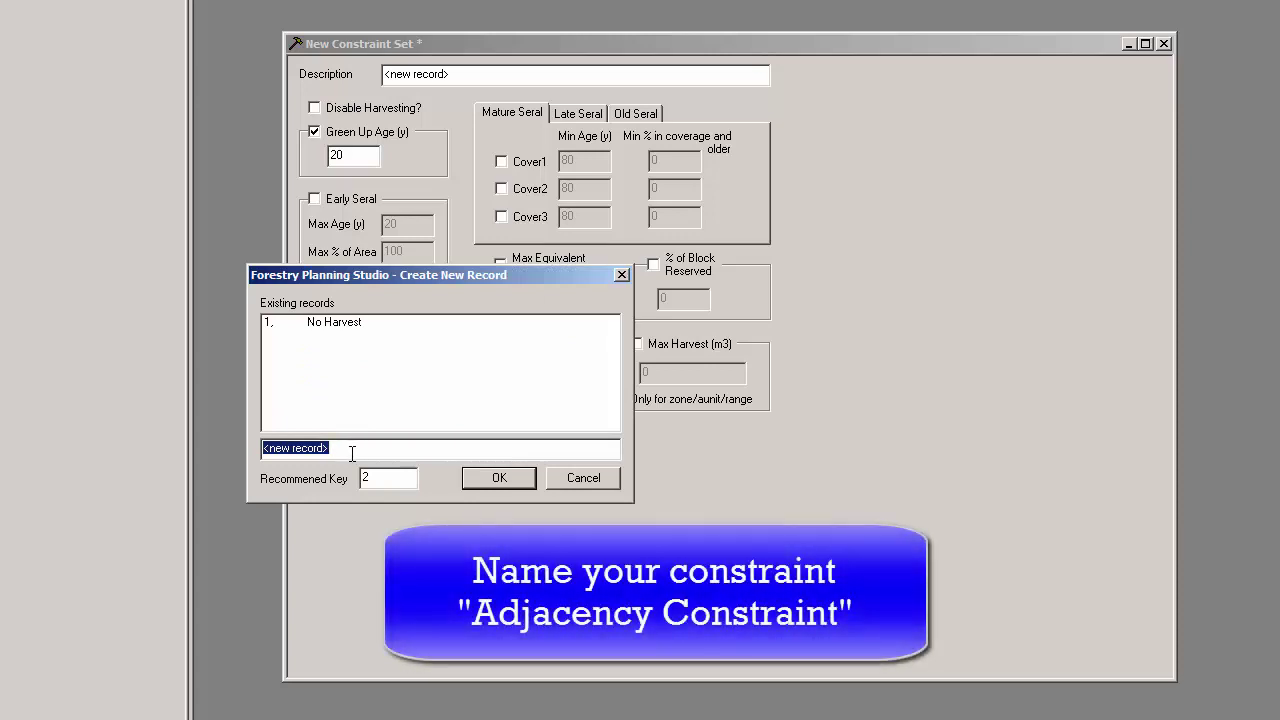
text(Adjenczy)
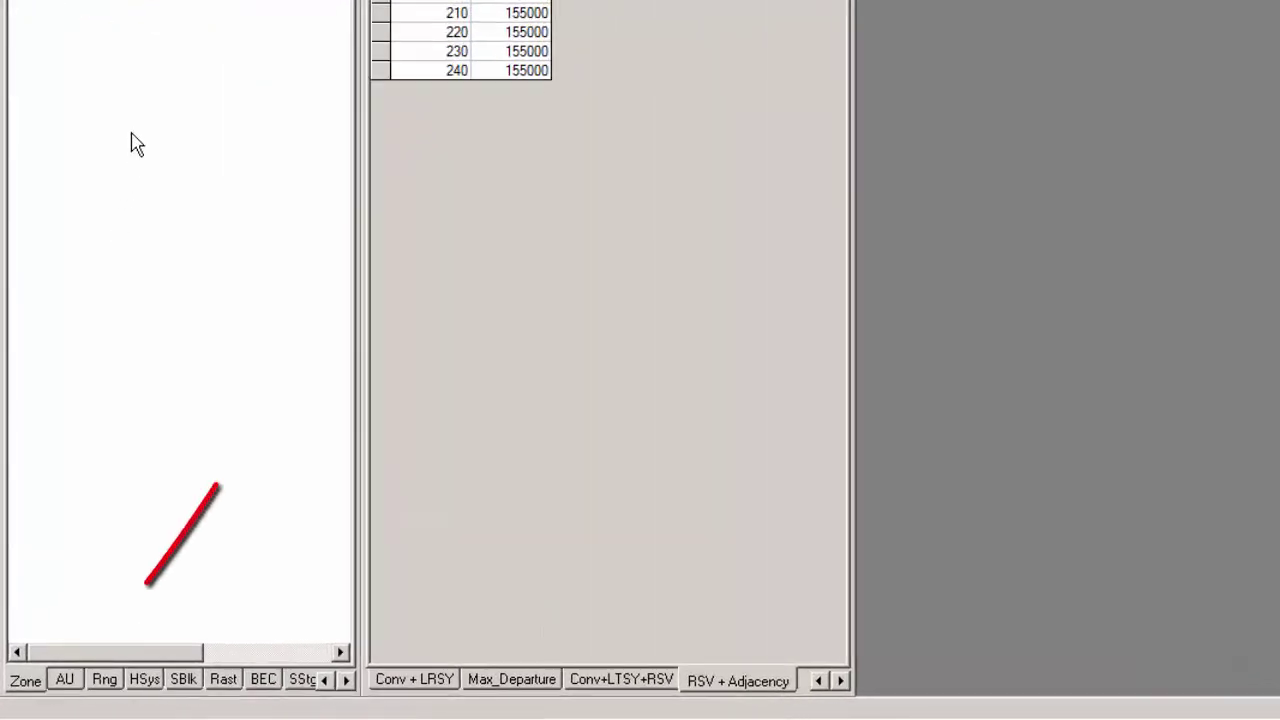
Show the Access Units list using the AU tab
click(78, 684)
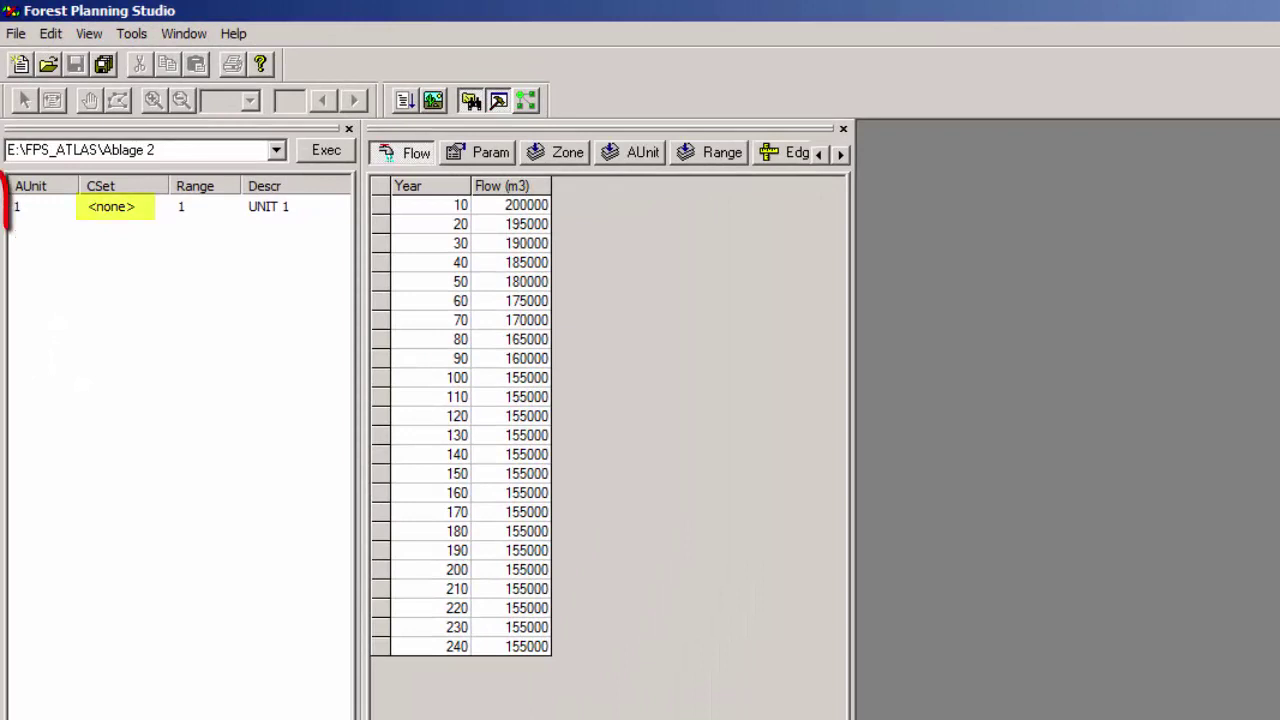
Give UNIT 1 the '2 - Adjacency Constraint' set for duration 999 and save
double_click(180, 208)
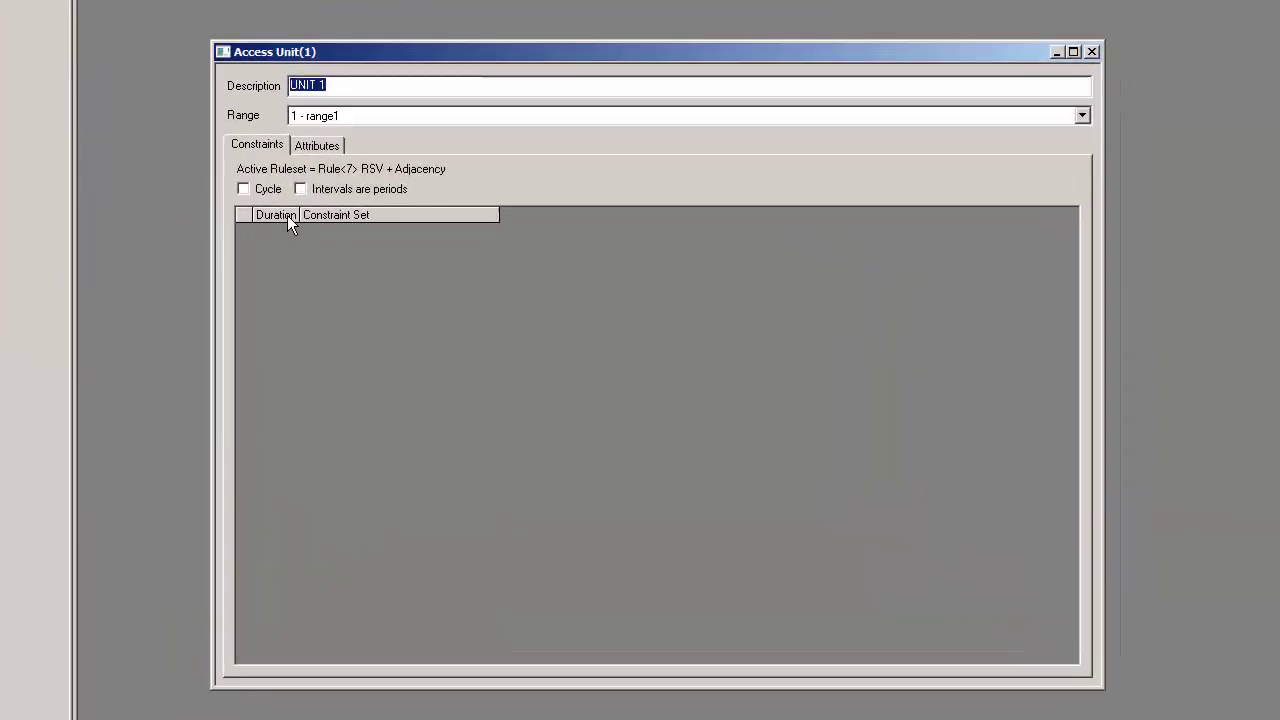
click(337, 216)
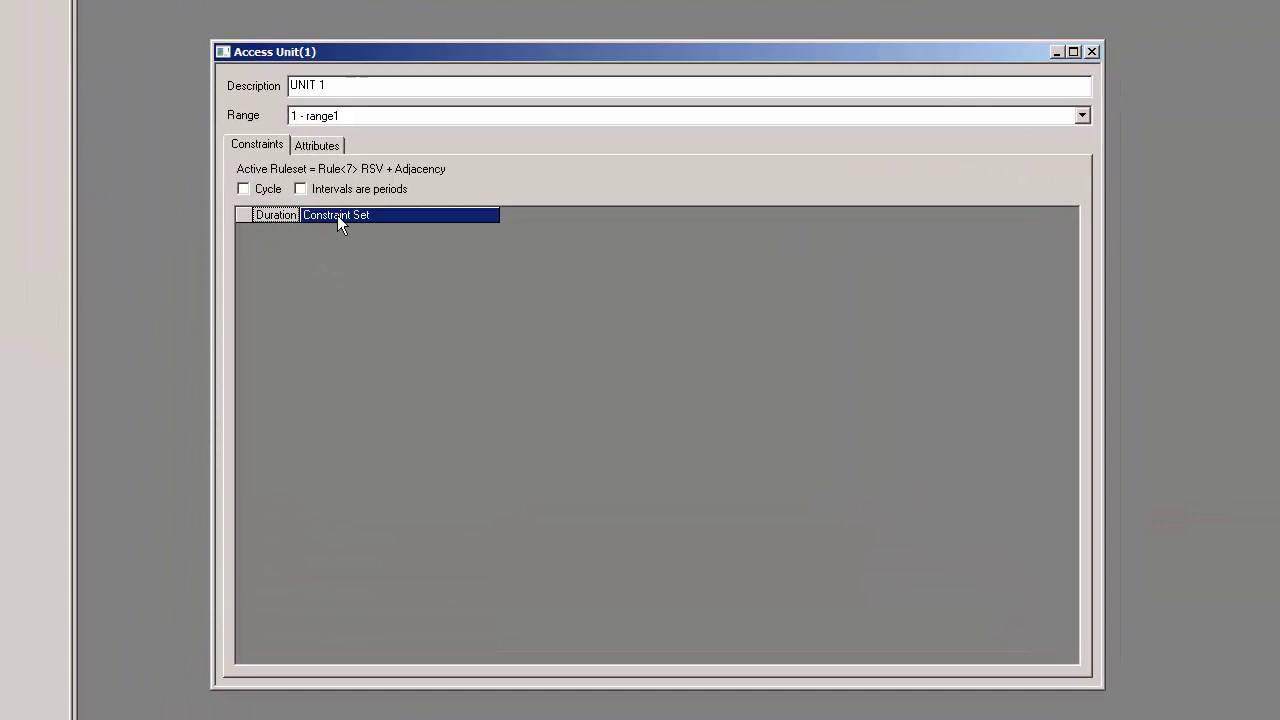
key(ctrl+Down)
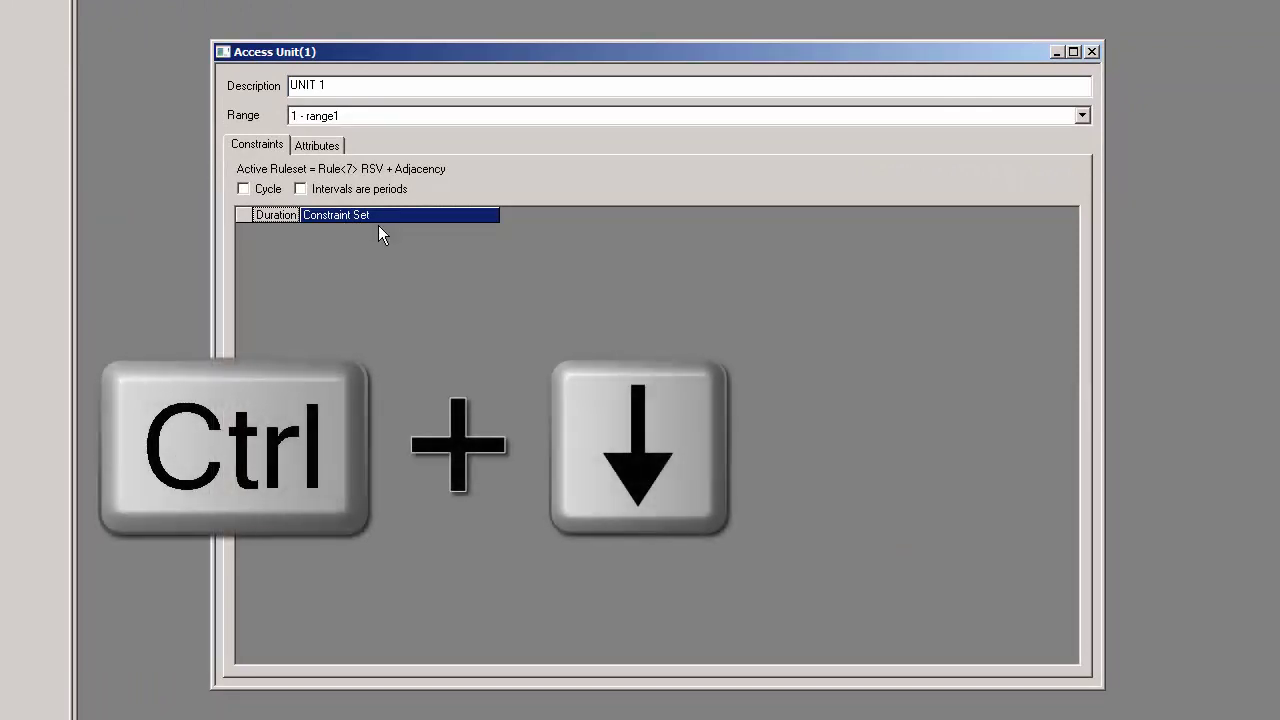
key(ctrl+Down)
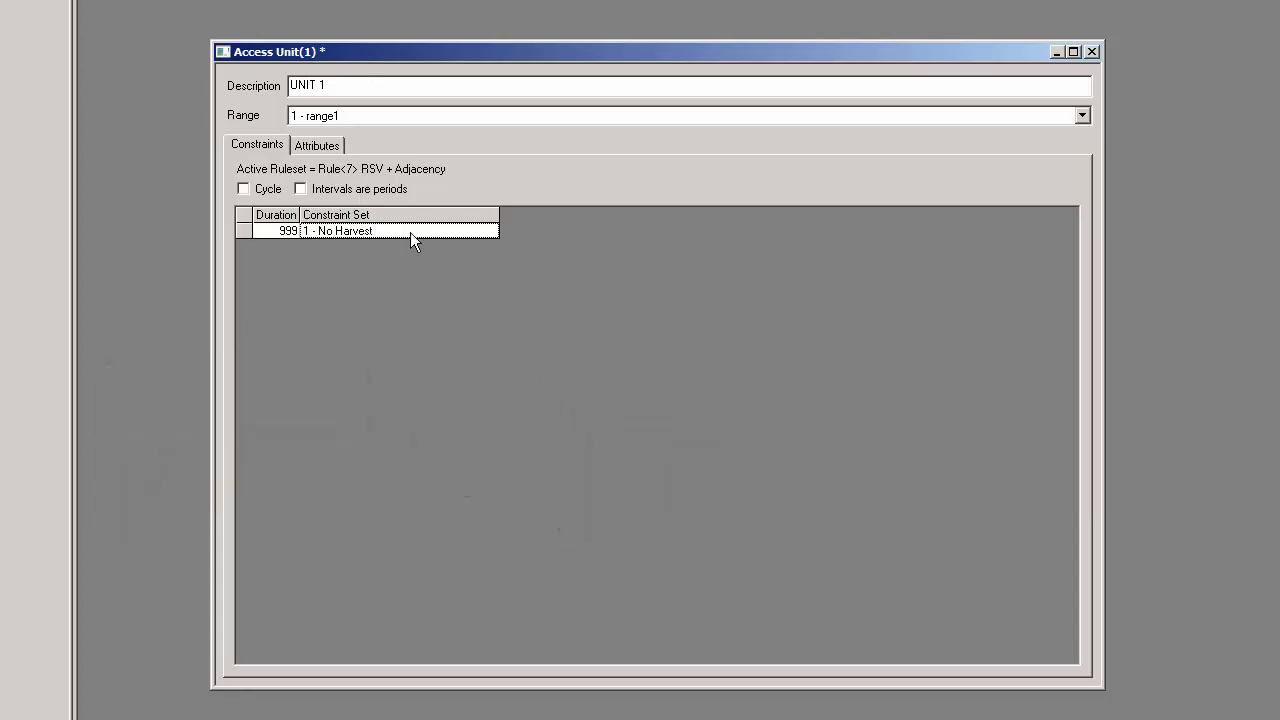
click(410, 232)
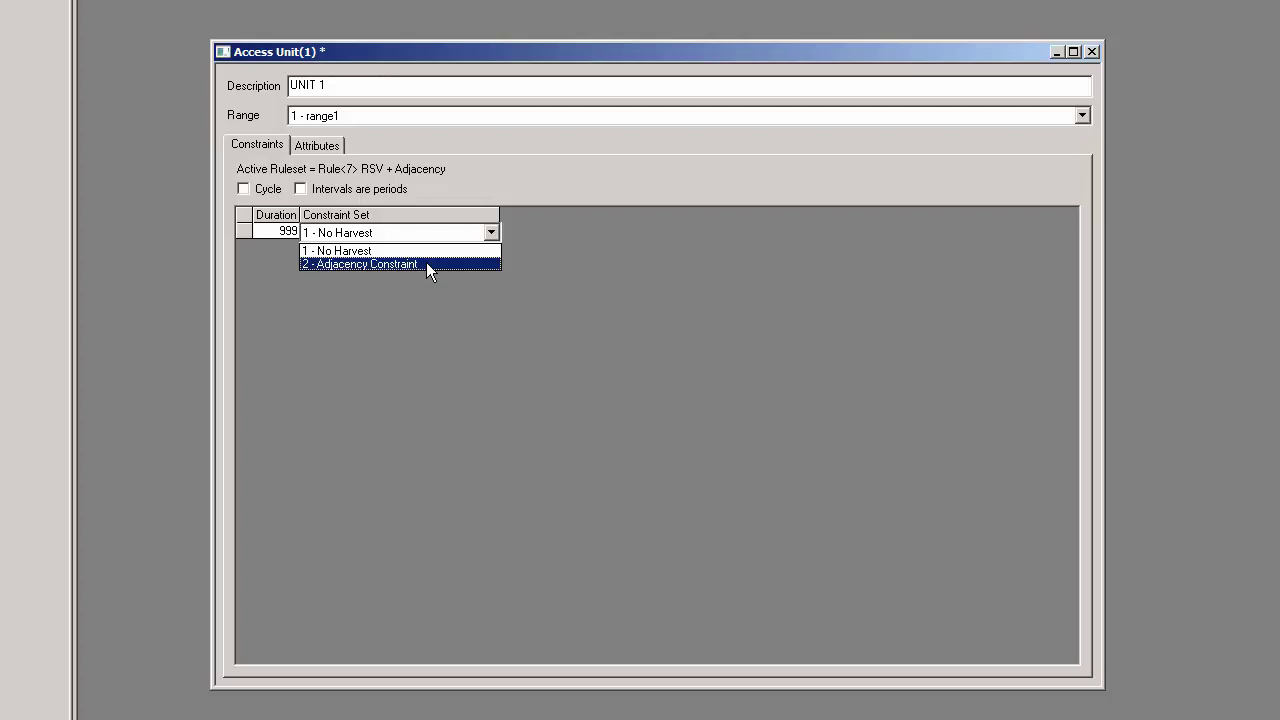
click(426, 264)
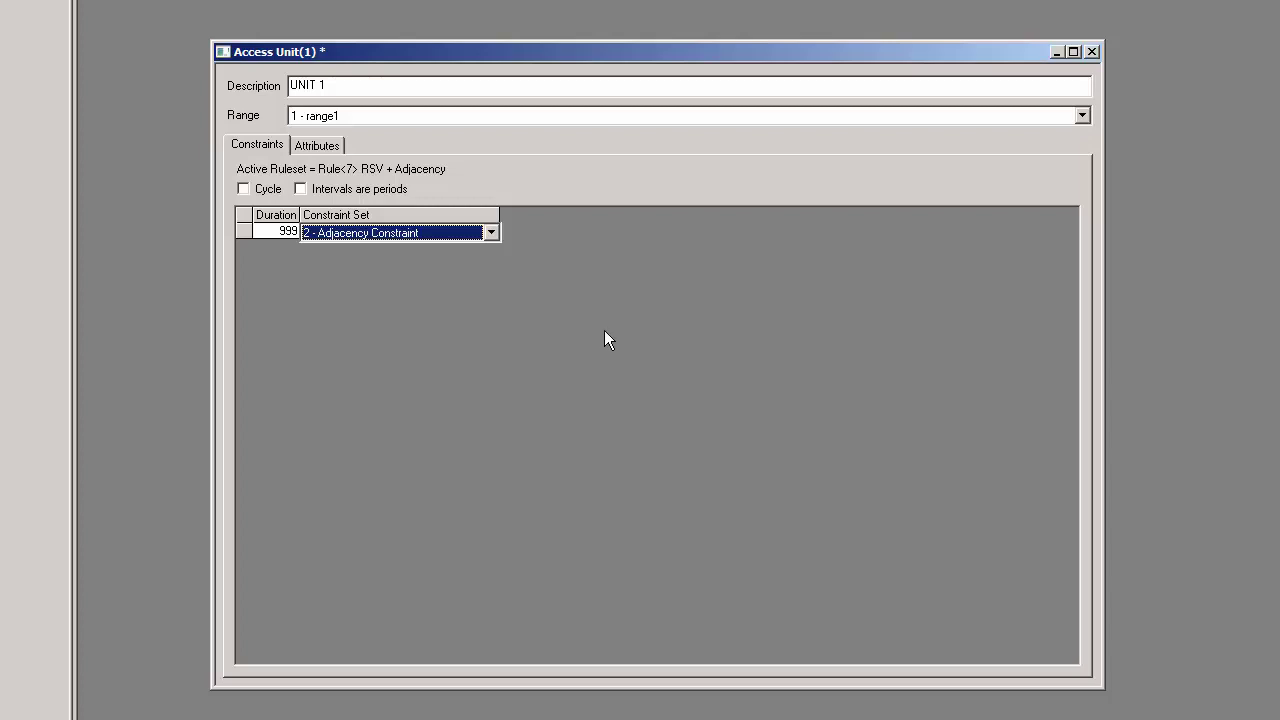
click(1092, 51)
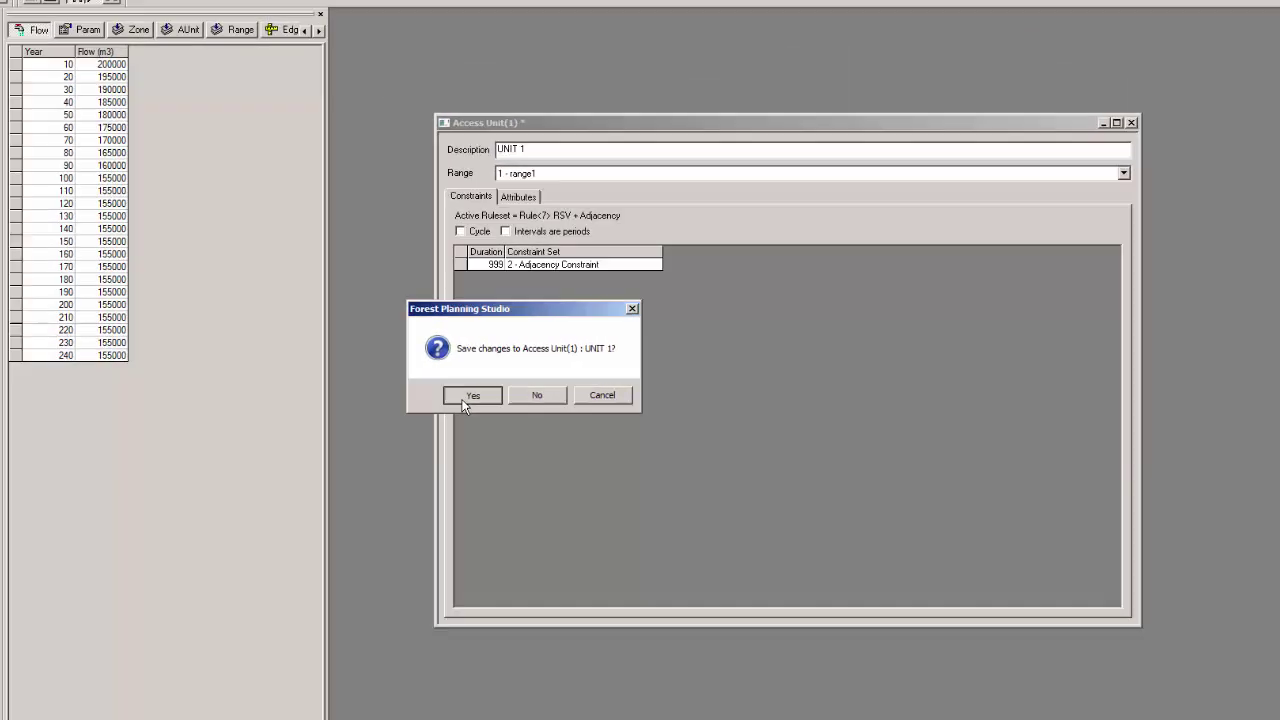
click(259, 396)
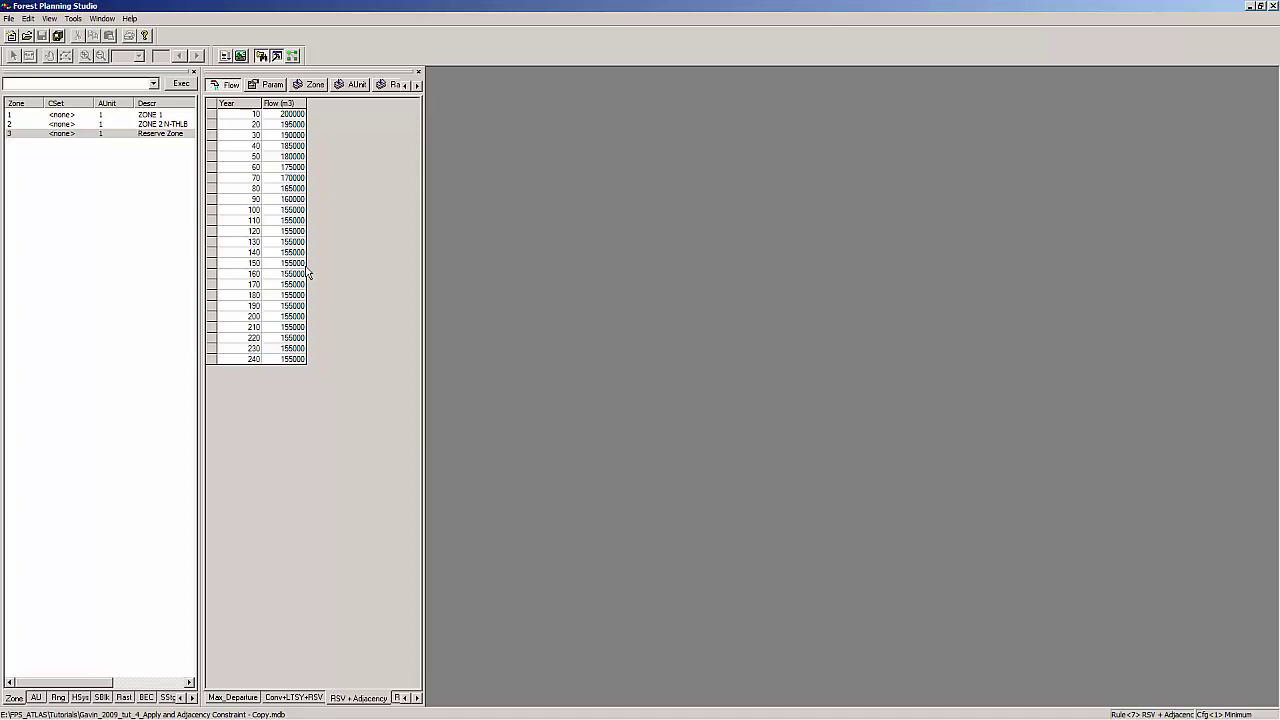
Run Run 8 for RSV + Adjacency, review the harvest graphs, then close the results
click(227, 56)
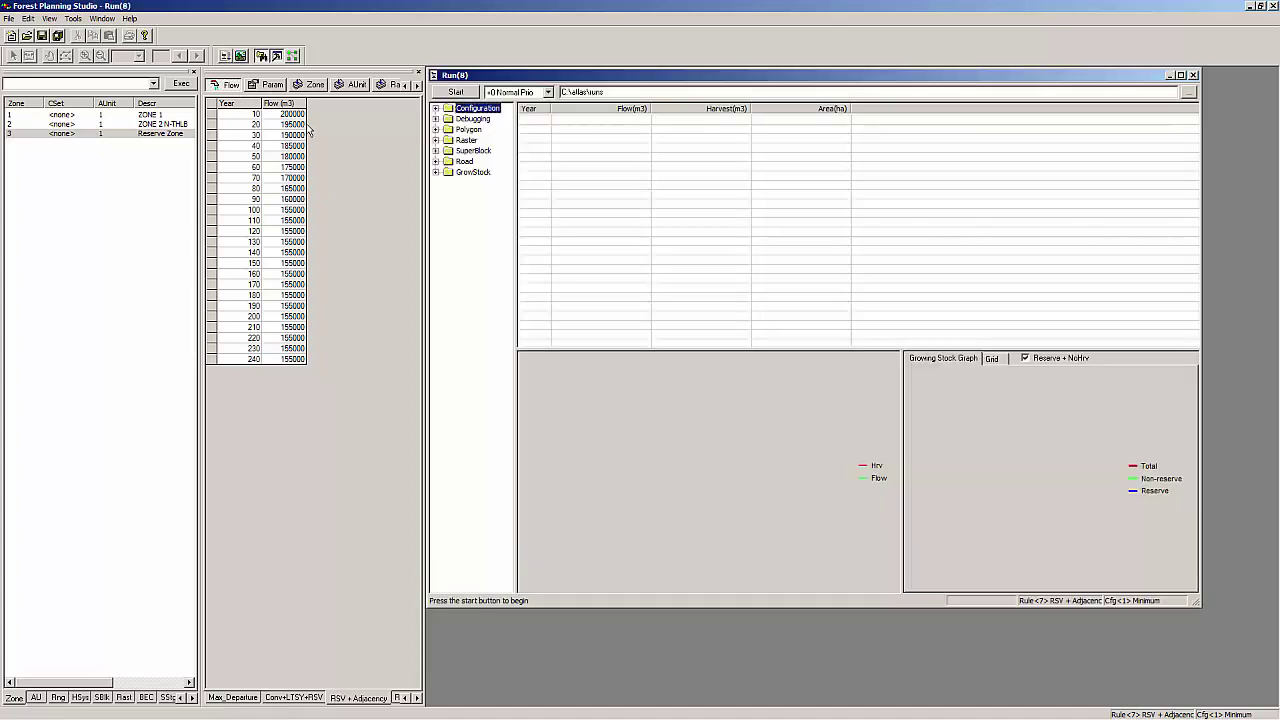
click(466, 93)
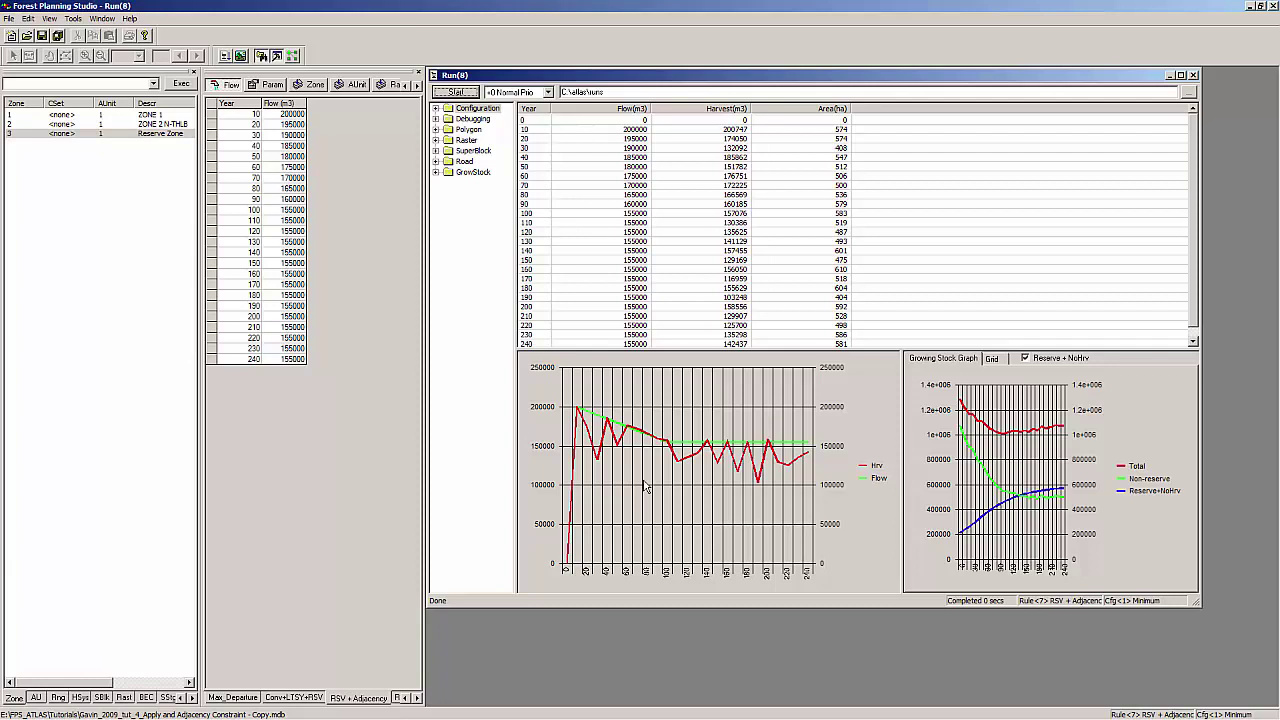
key(ctrl+F4)
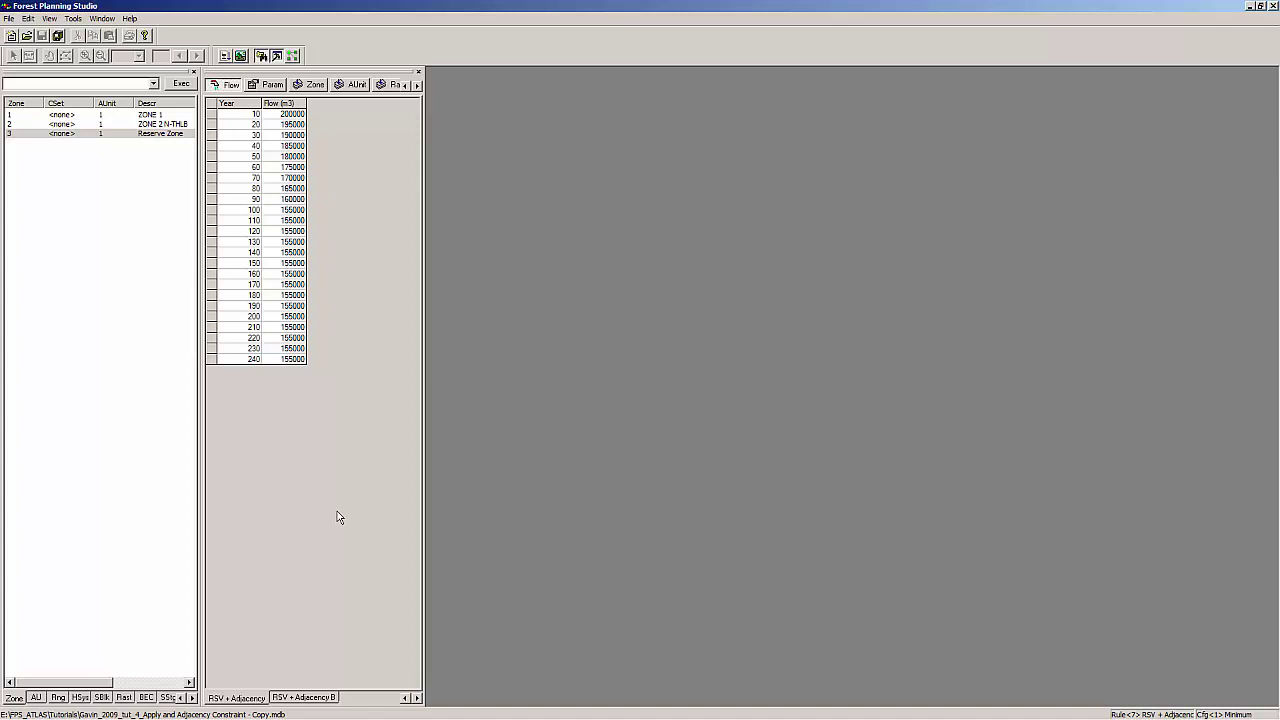
Switch to RSV + Adjacency B and view its 180000 to 135000 m3 flow targets
click(312, 697)
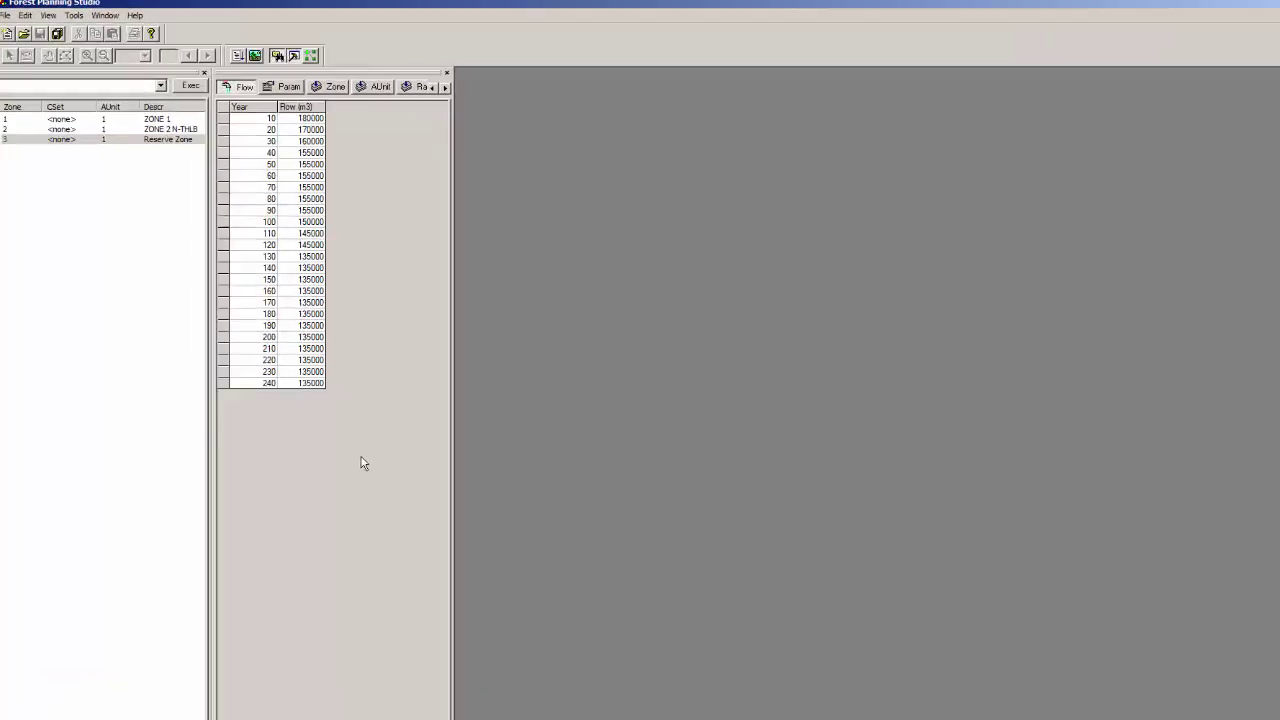
click(328, 402)
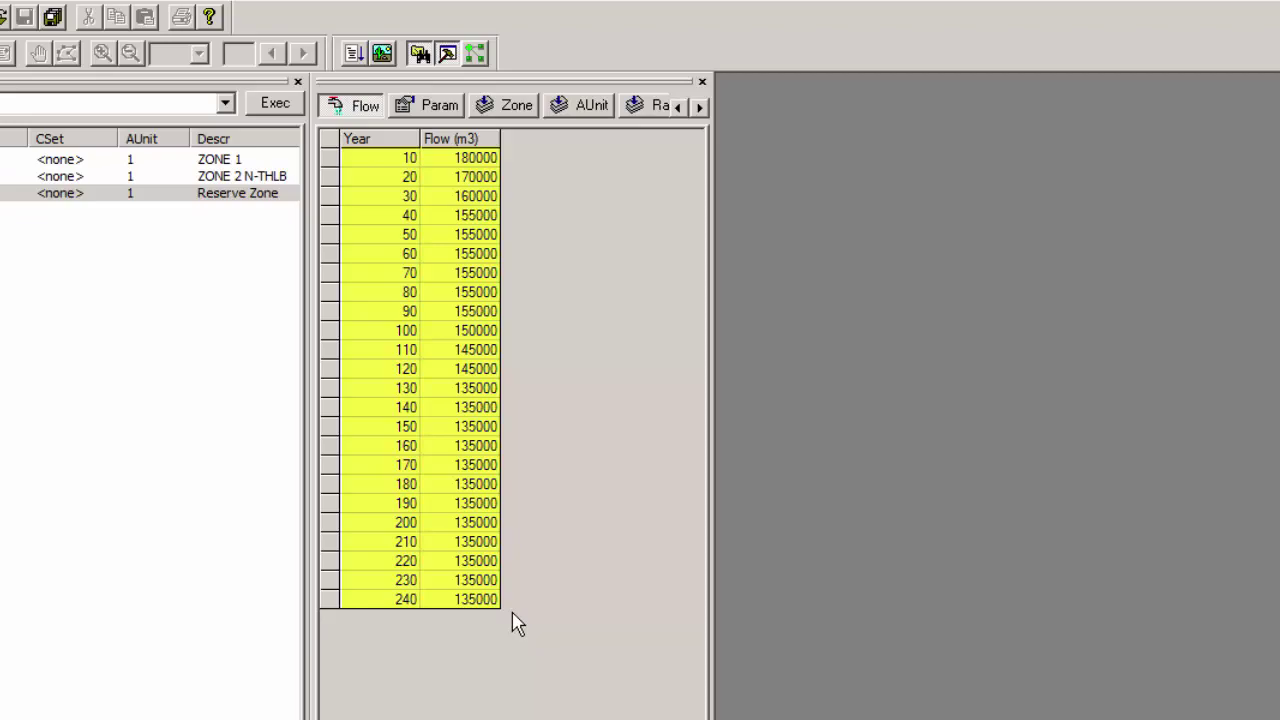
click(512, 612)
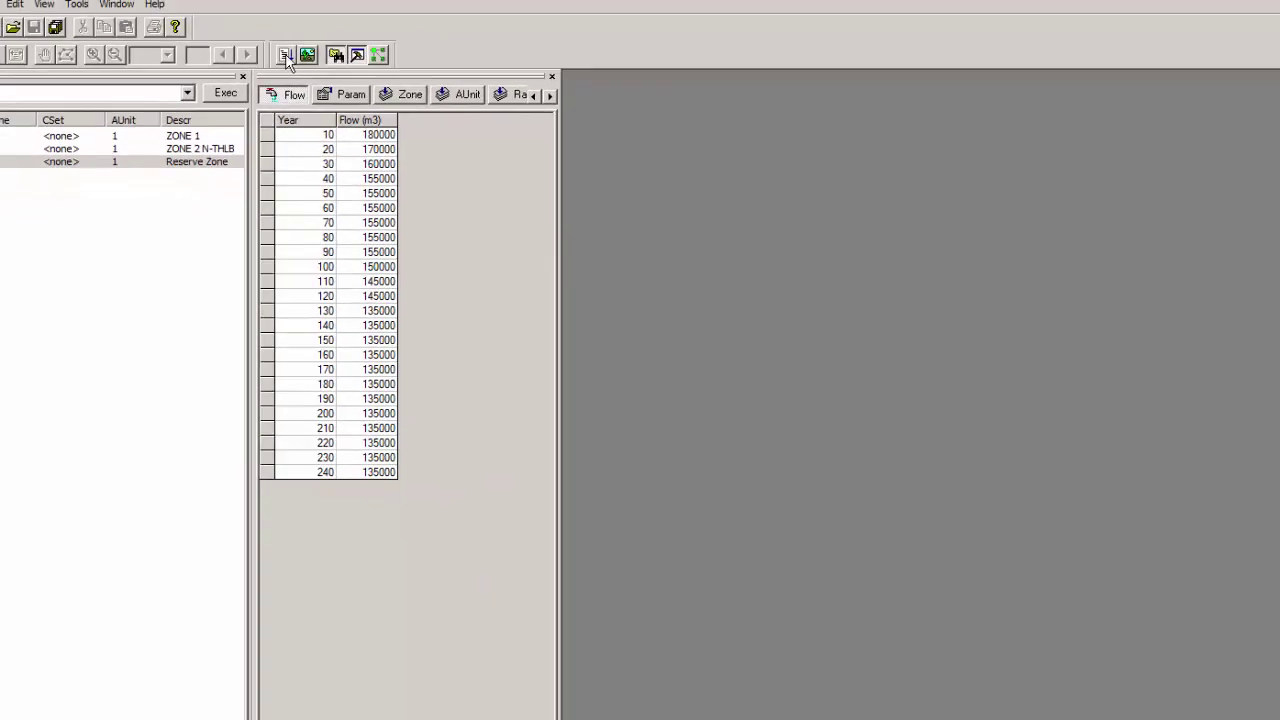
Start Run 10 for the RSV + Adjacency B ruleset
click(285, 55)
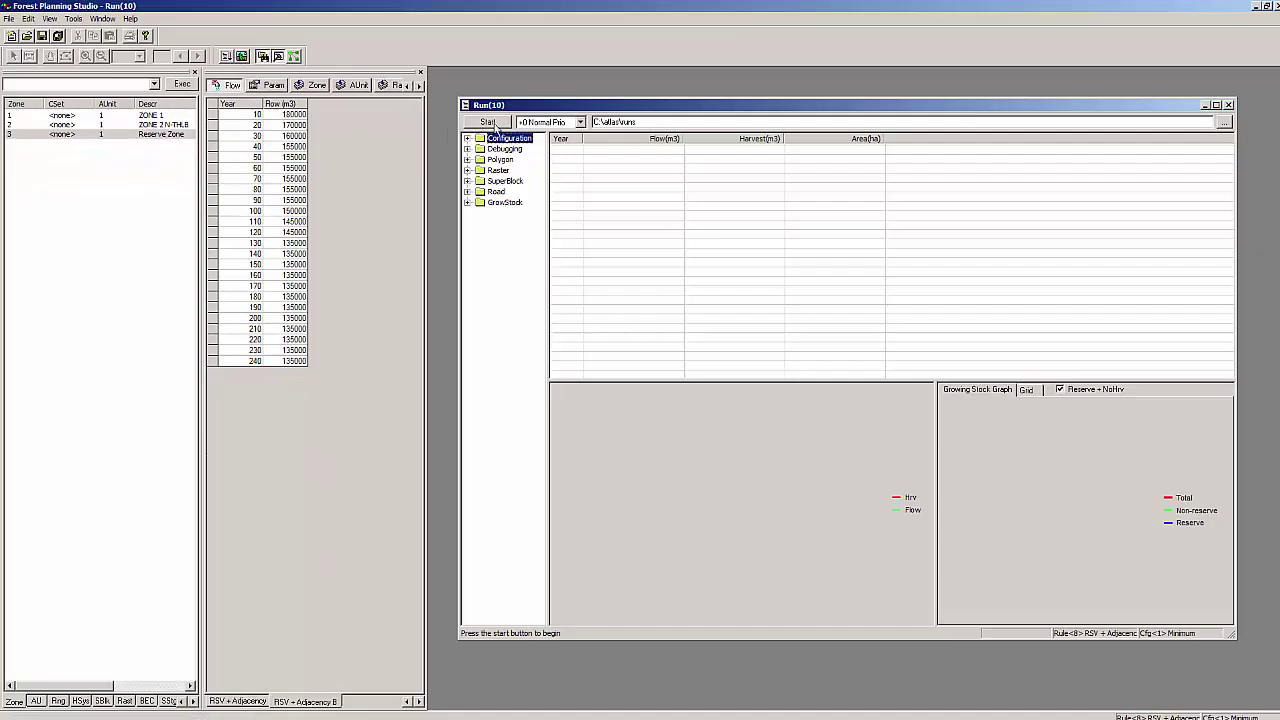
click(488, 122)
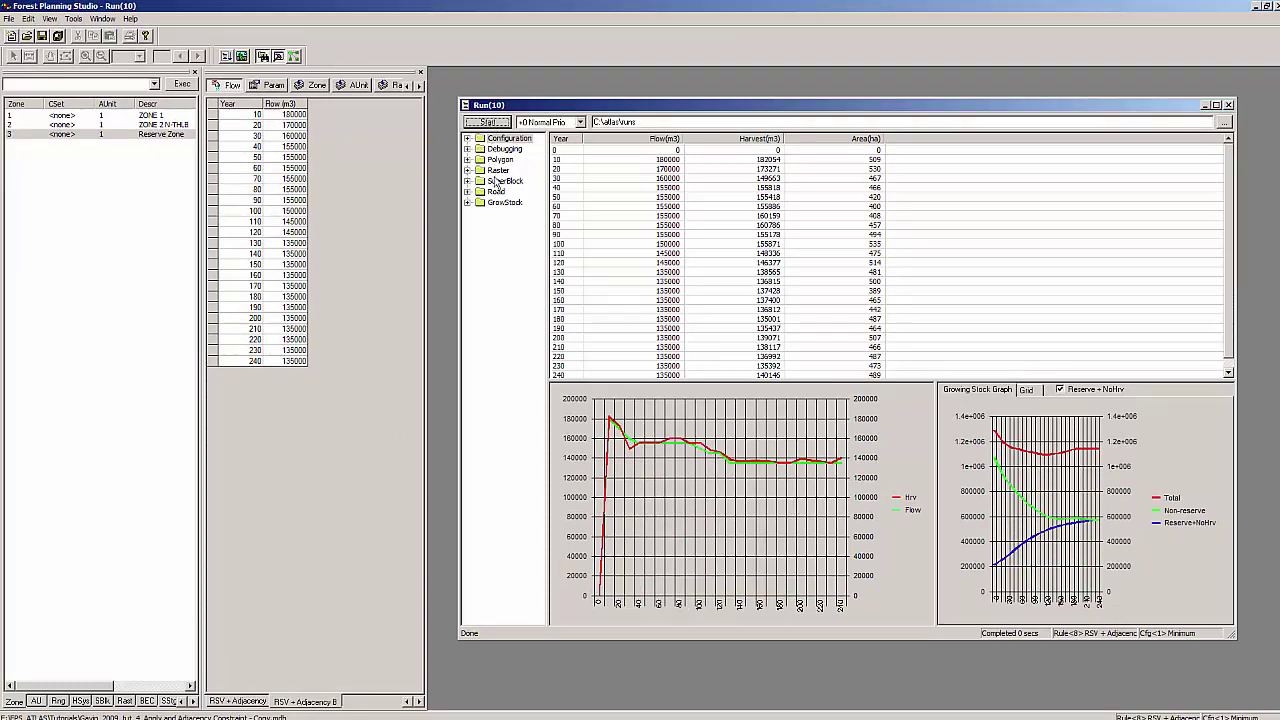